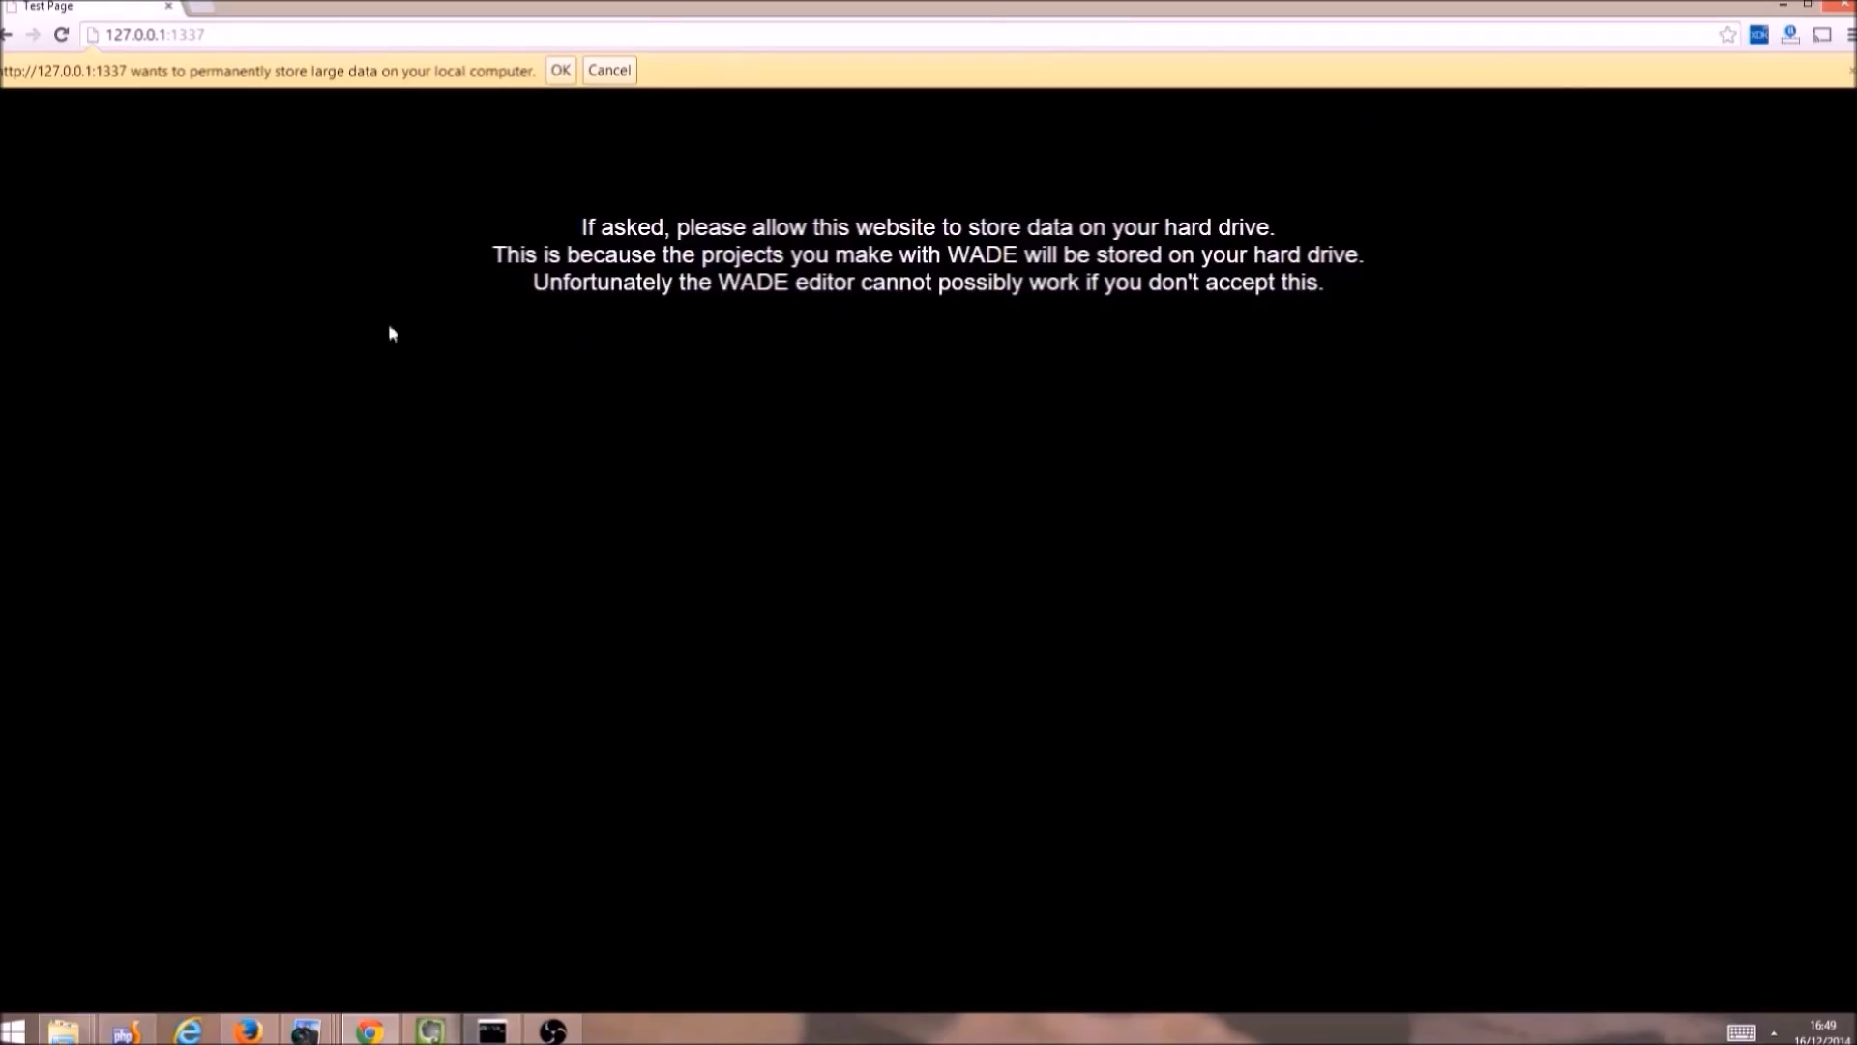
Step: Allow the site to store data on the computer and create a project named Hello World
{"action": "left_click", "coordinate": [561, 70]}
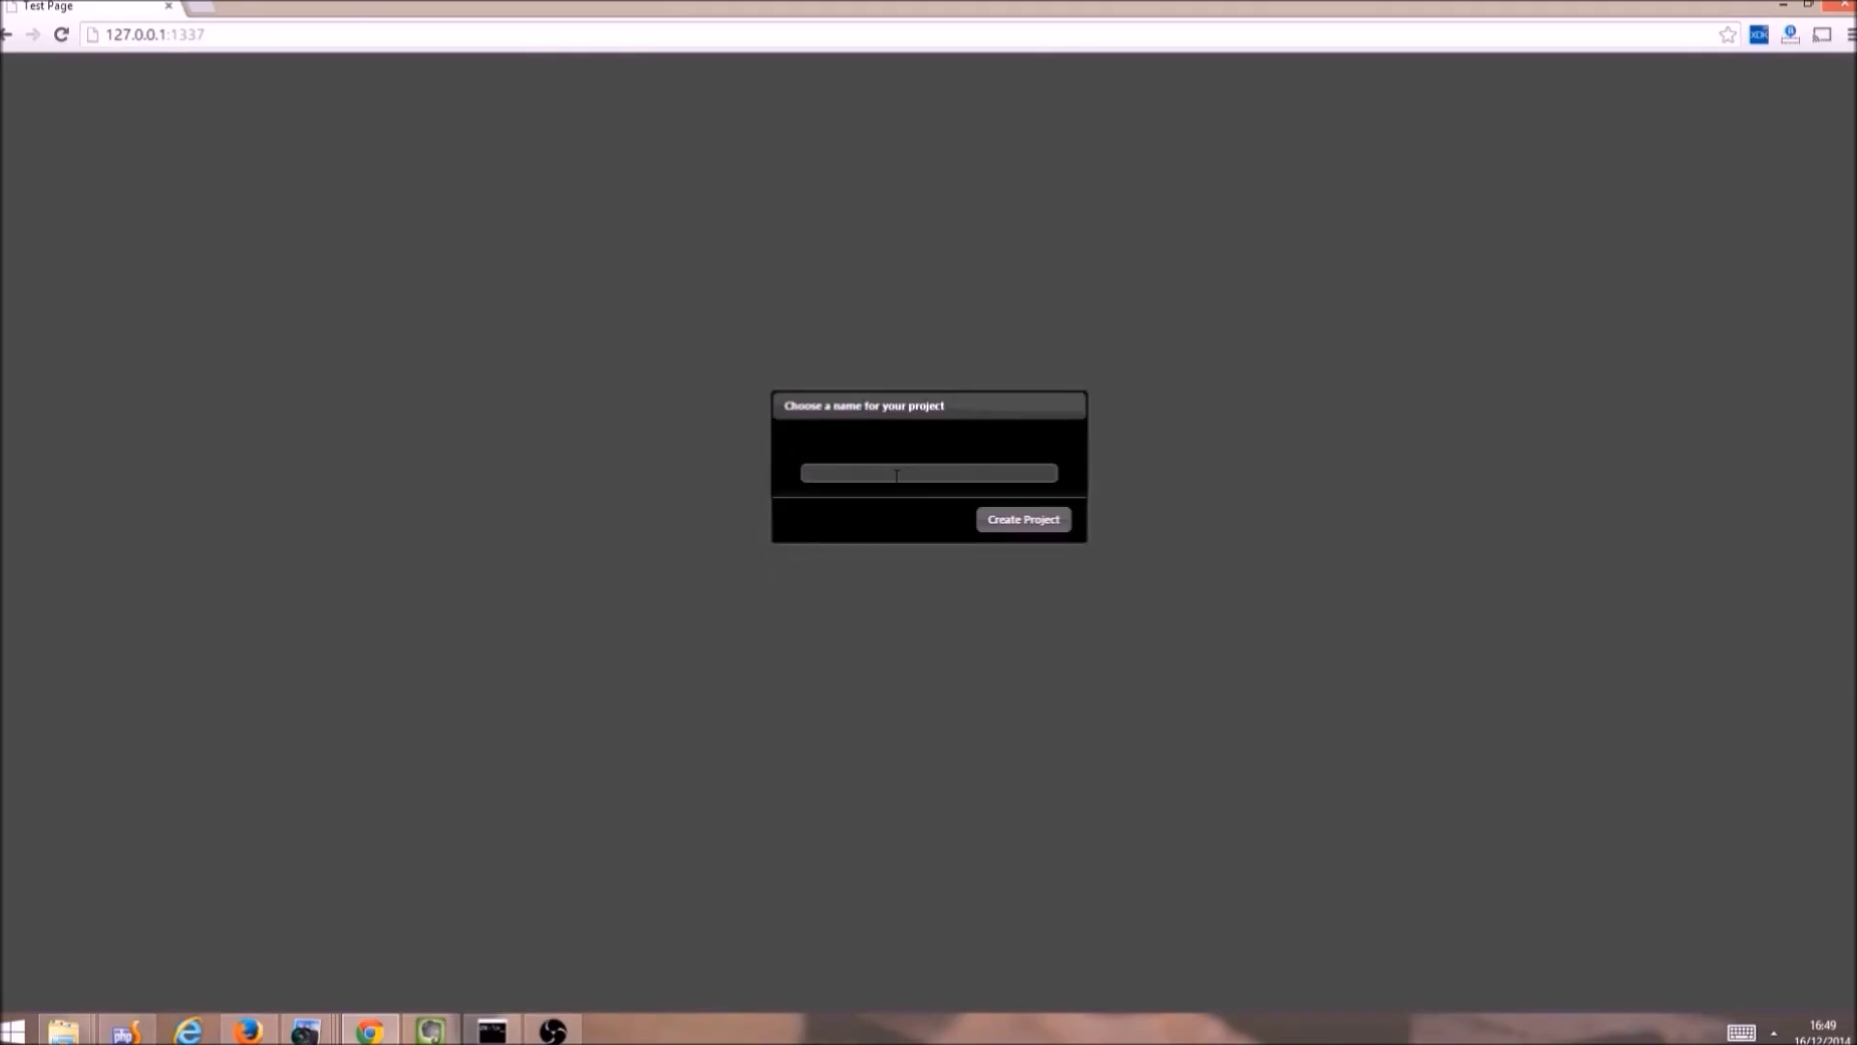
{"action": "left_click", "coordinate": [897, 475]}
{"action": "type", "text": "Hello World"}
{"action": "left_click", "coordinate": [1021, 525]}
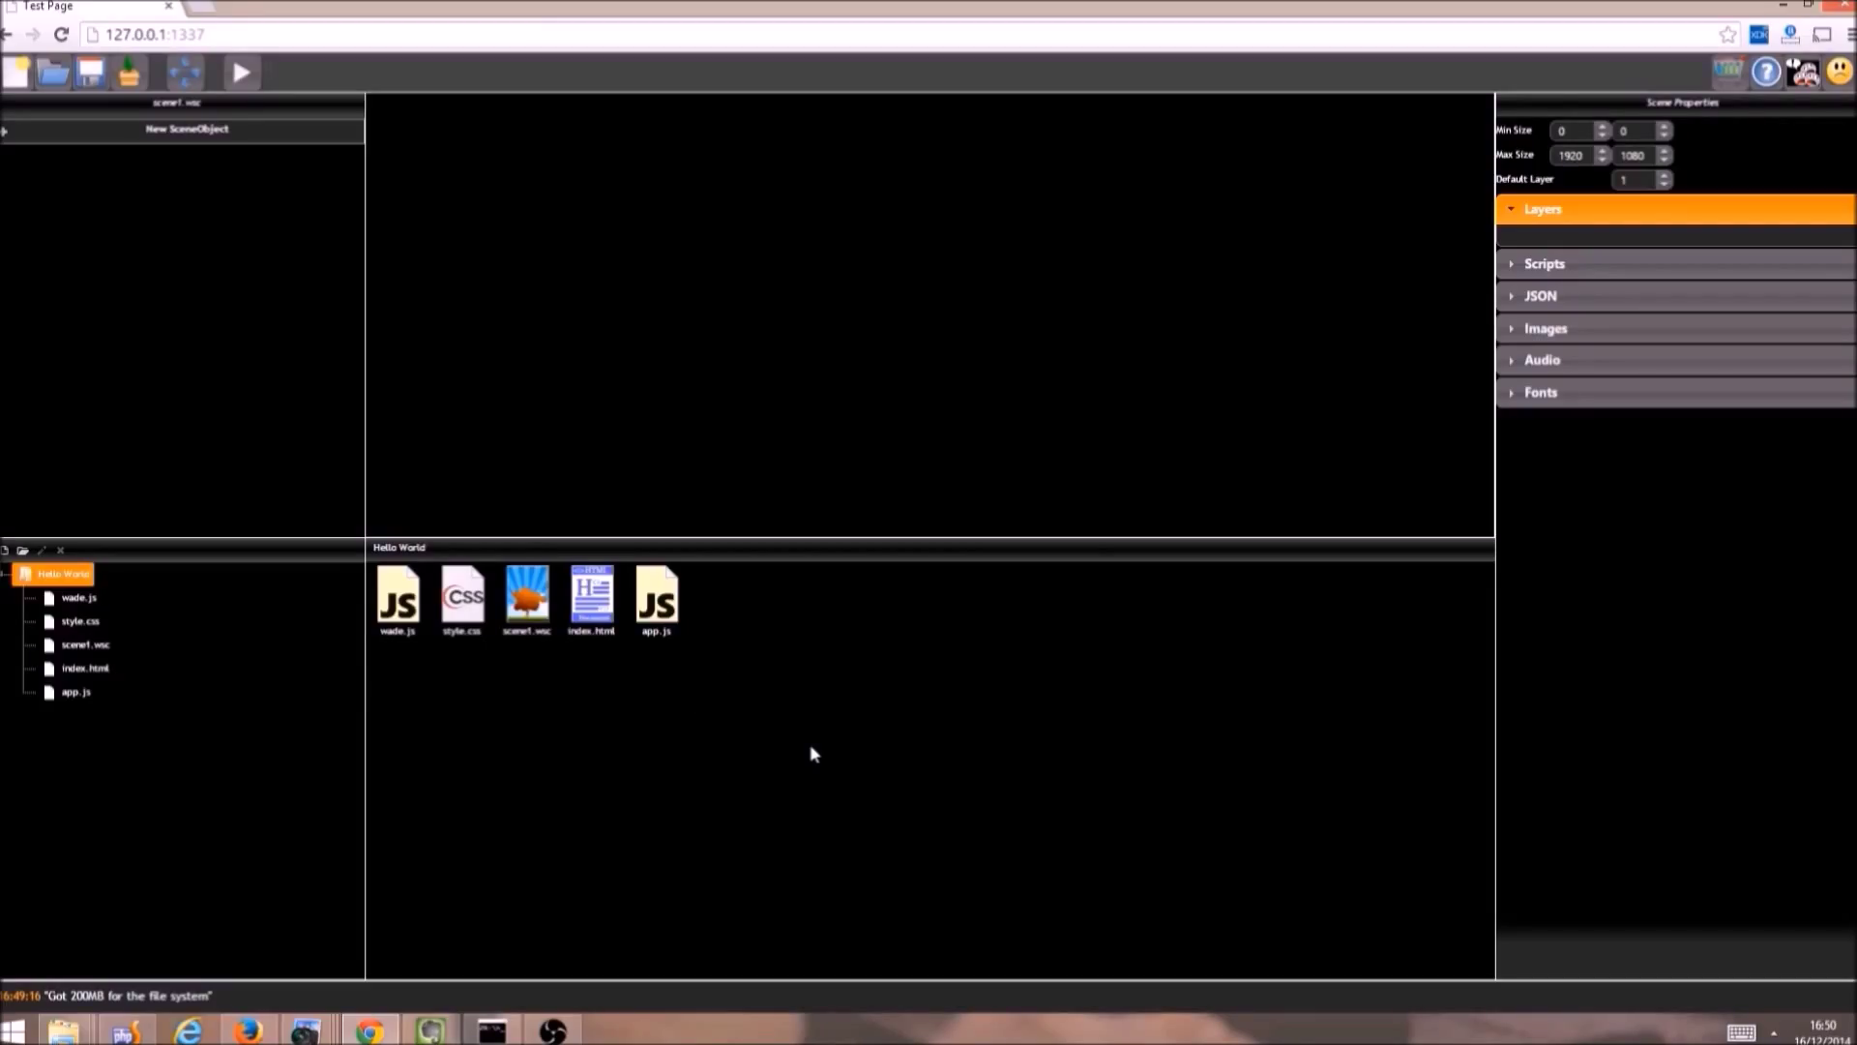
Step: Open the project's index.html to examine its code, and close the file without editing it
{"action": "left_click", "coordinate": [592, 600]}
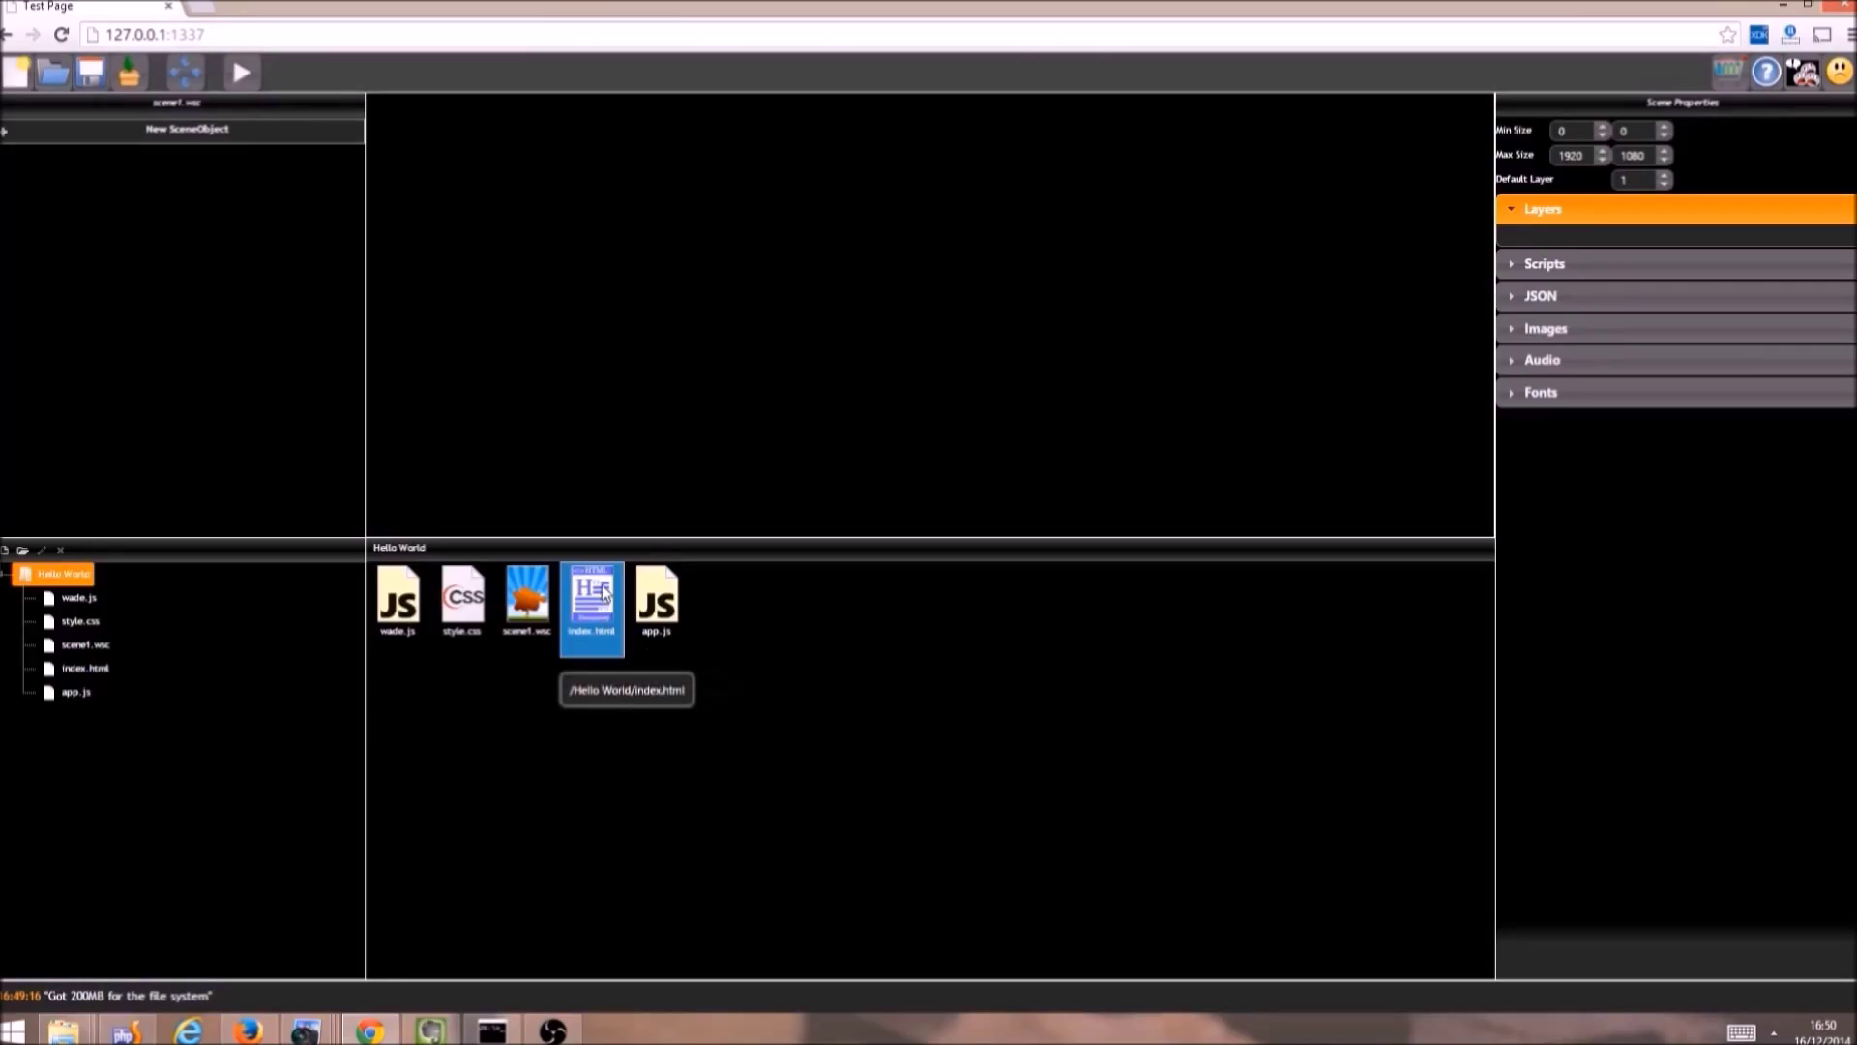
{"action": "double_click", "coordinate": [592, 639]}
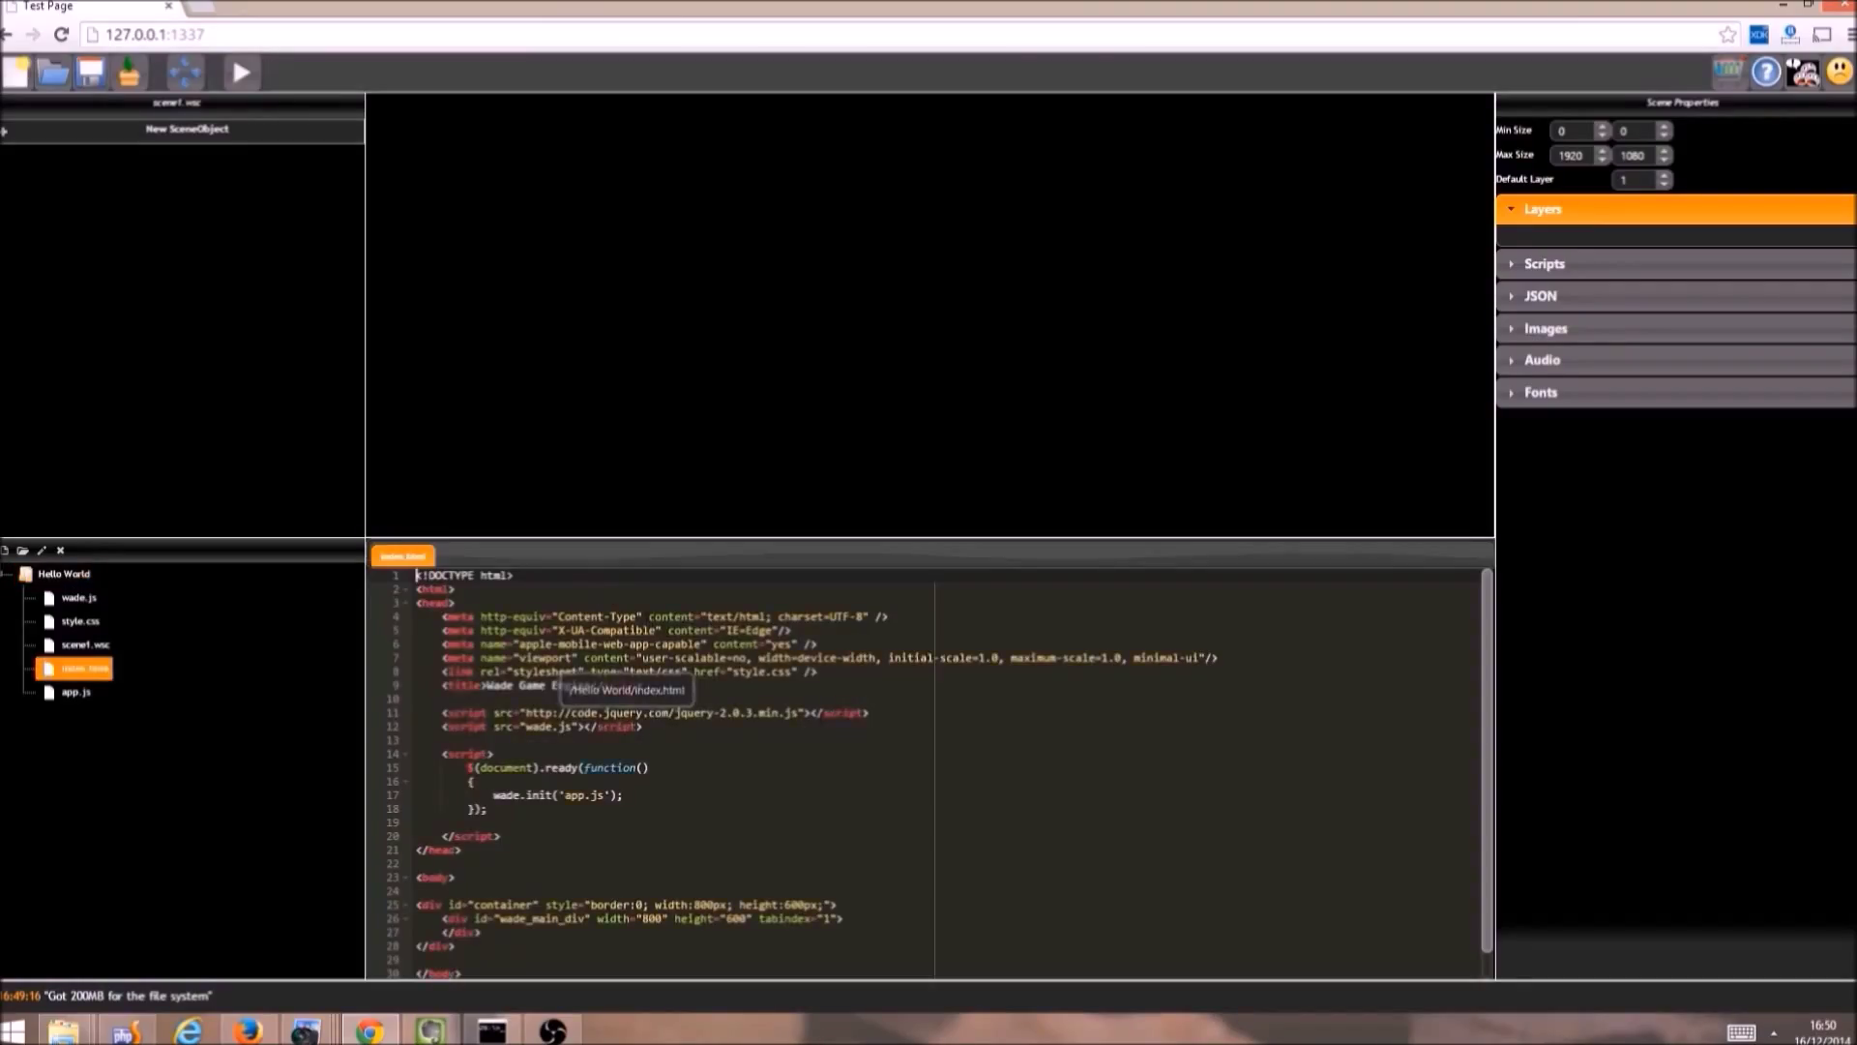
{"action": "scroll", "coordinate": [898, 743], "scroll_direction": "down", "scroll_amount": 1}
{"action": "left_click", "coordinate": [871, 741]}
{"action": "scroll", "coordinate": [871, 741], "scroll_direction": "up", "scroll_amount": 1}
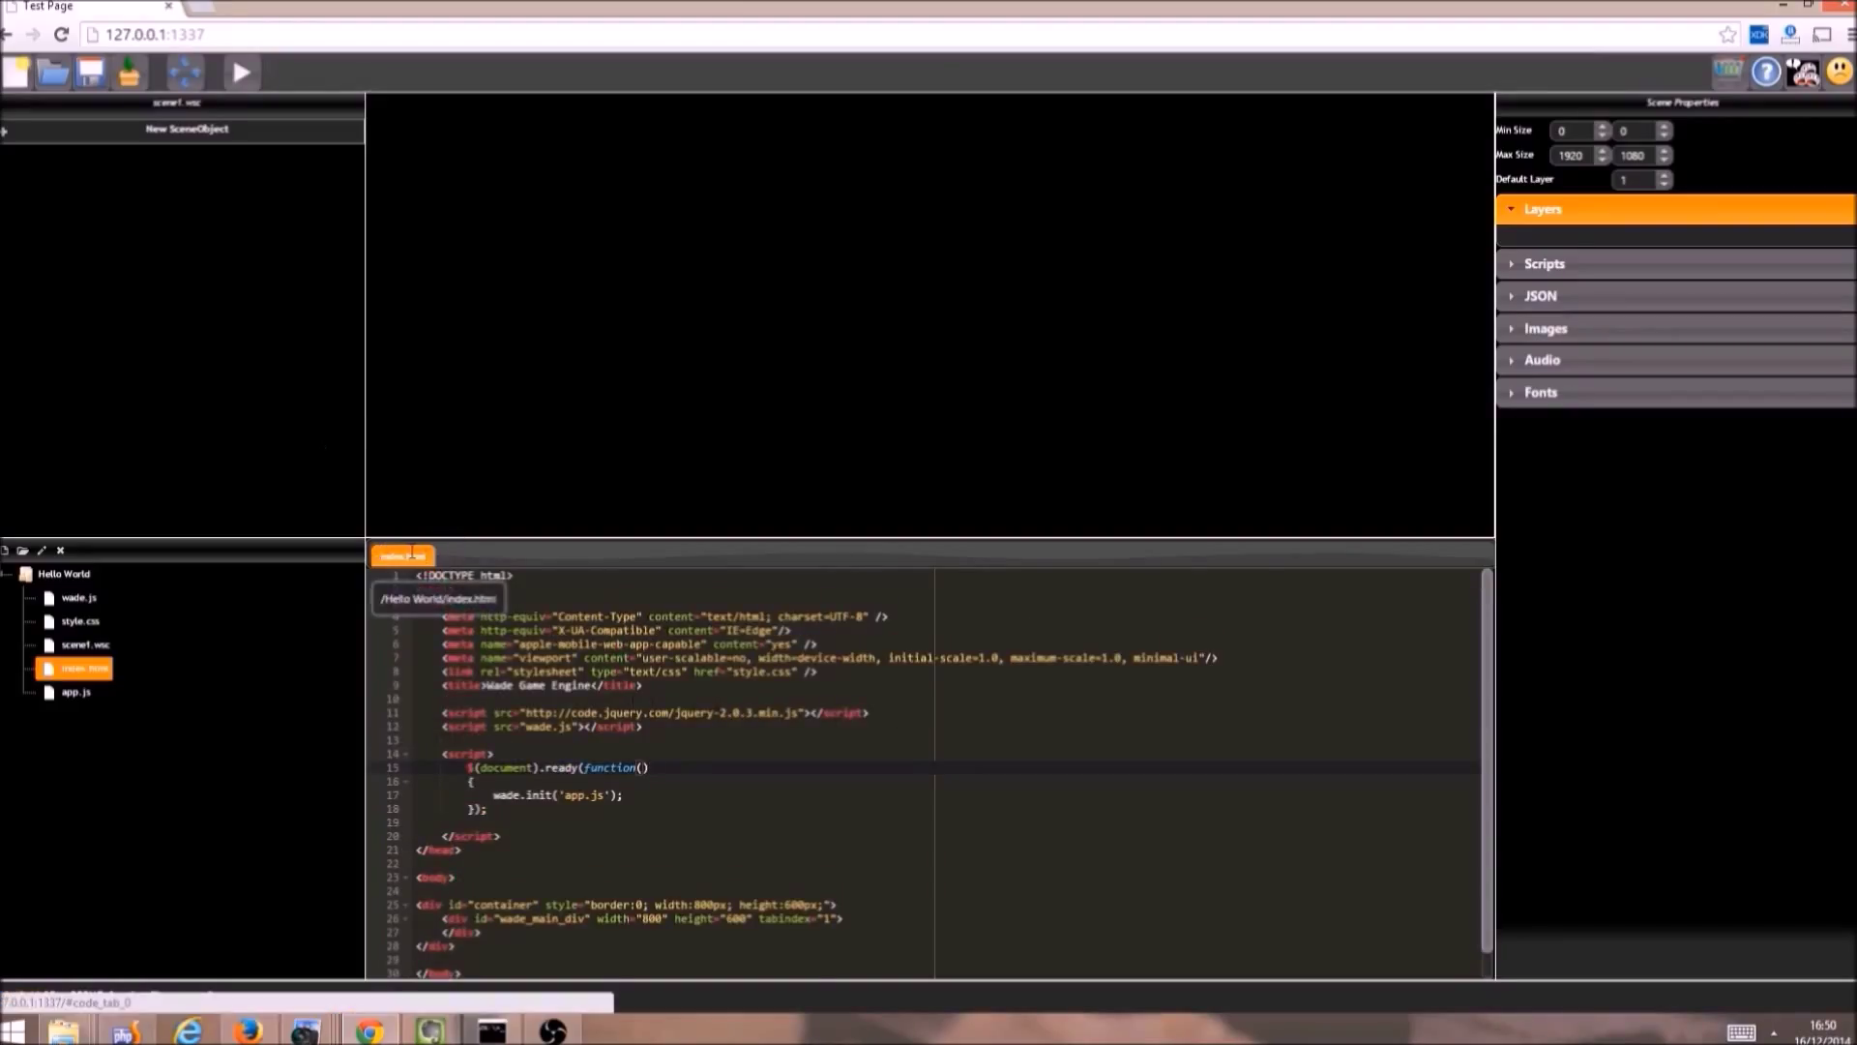
{"action": "right_click", "coordinate": [413, 553]}
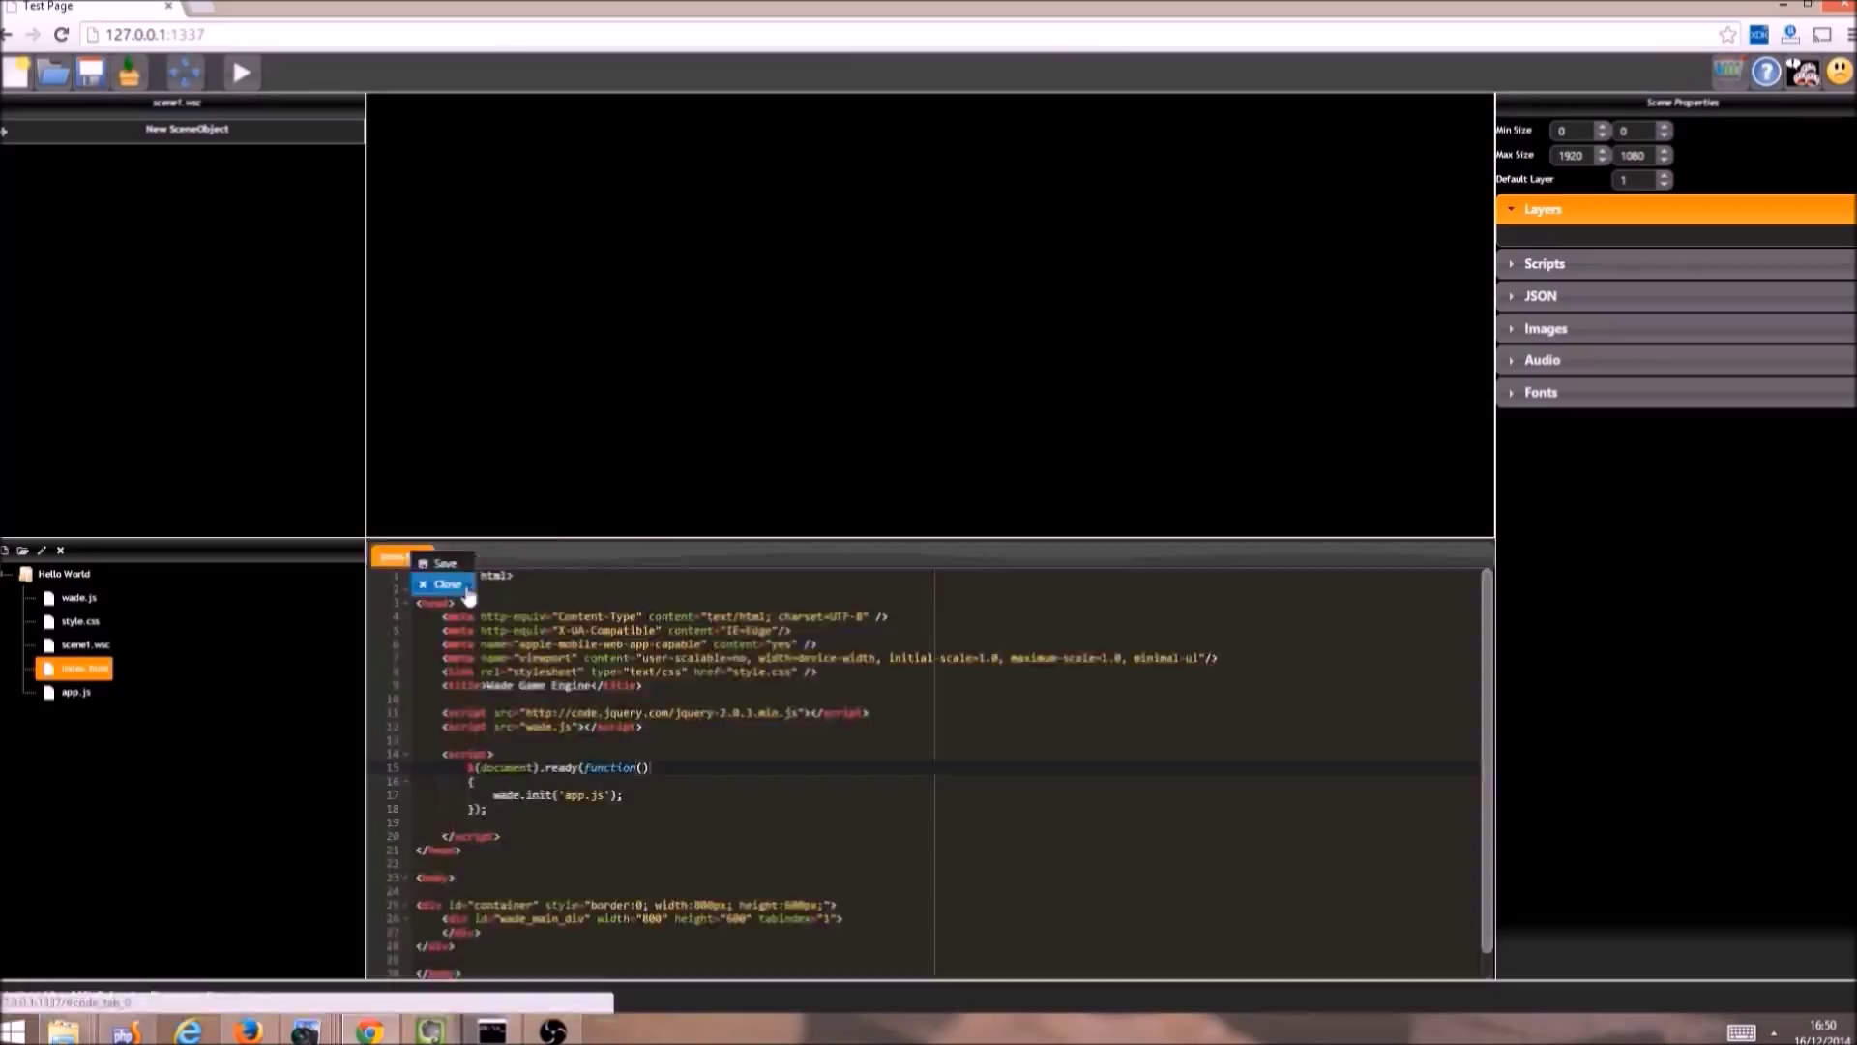
{"action": "left_click", "coordinate": [448, 585]}
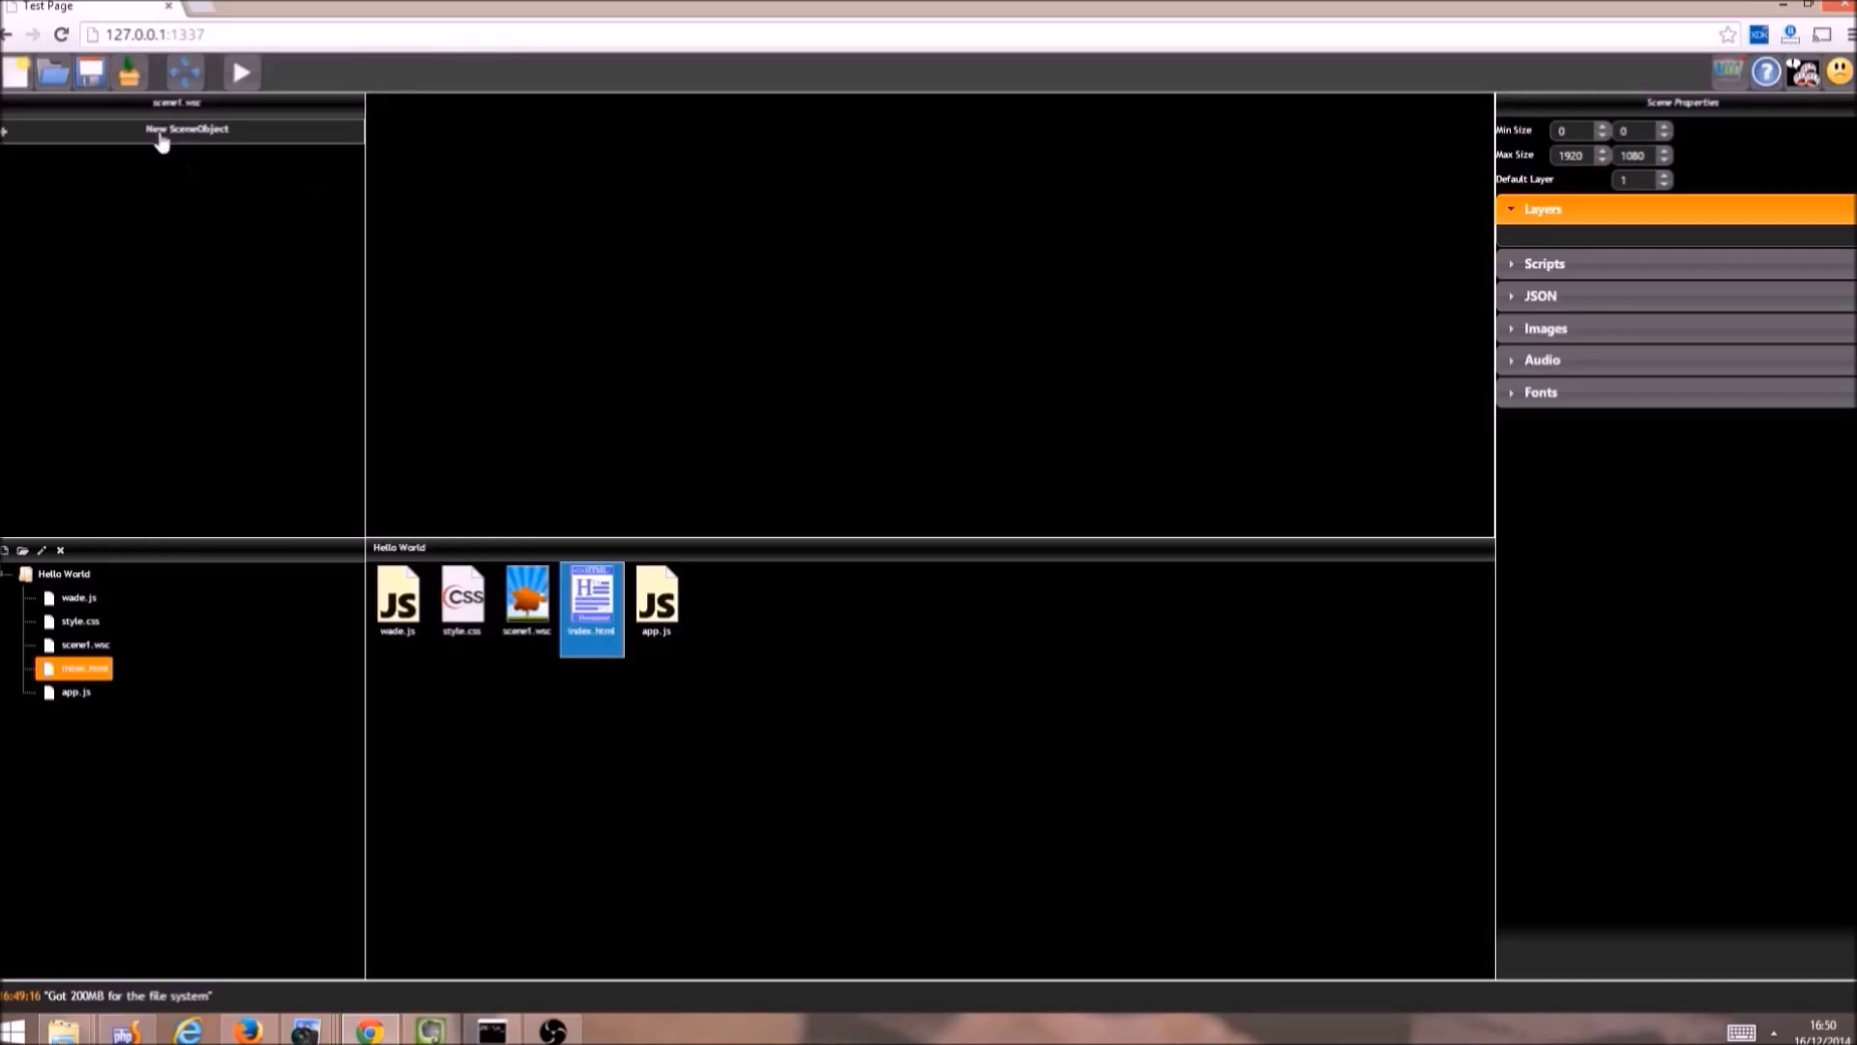
Step: Add a new scene object to the scene and move its white square slightly left and down
{"action": "left_click", "coordinate": [208, 143]}
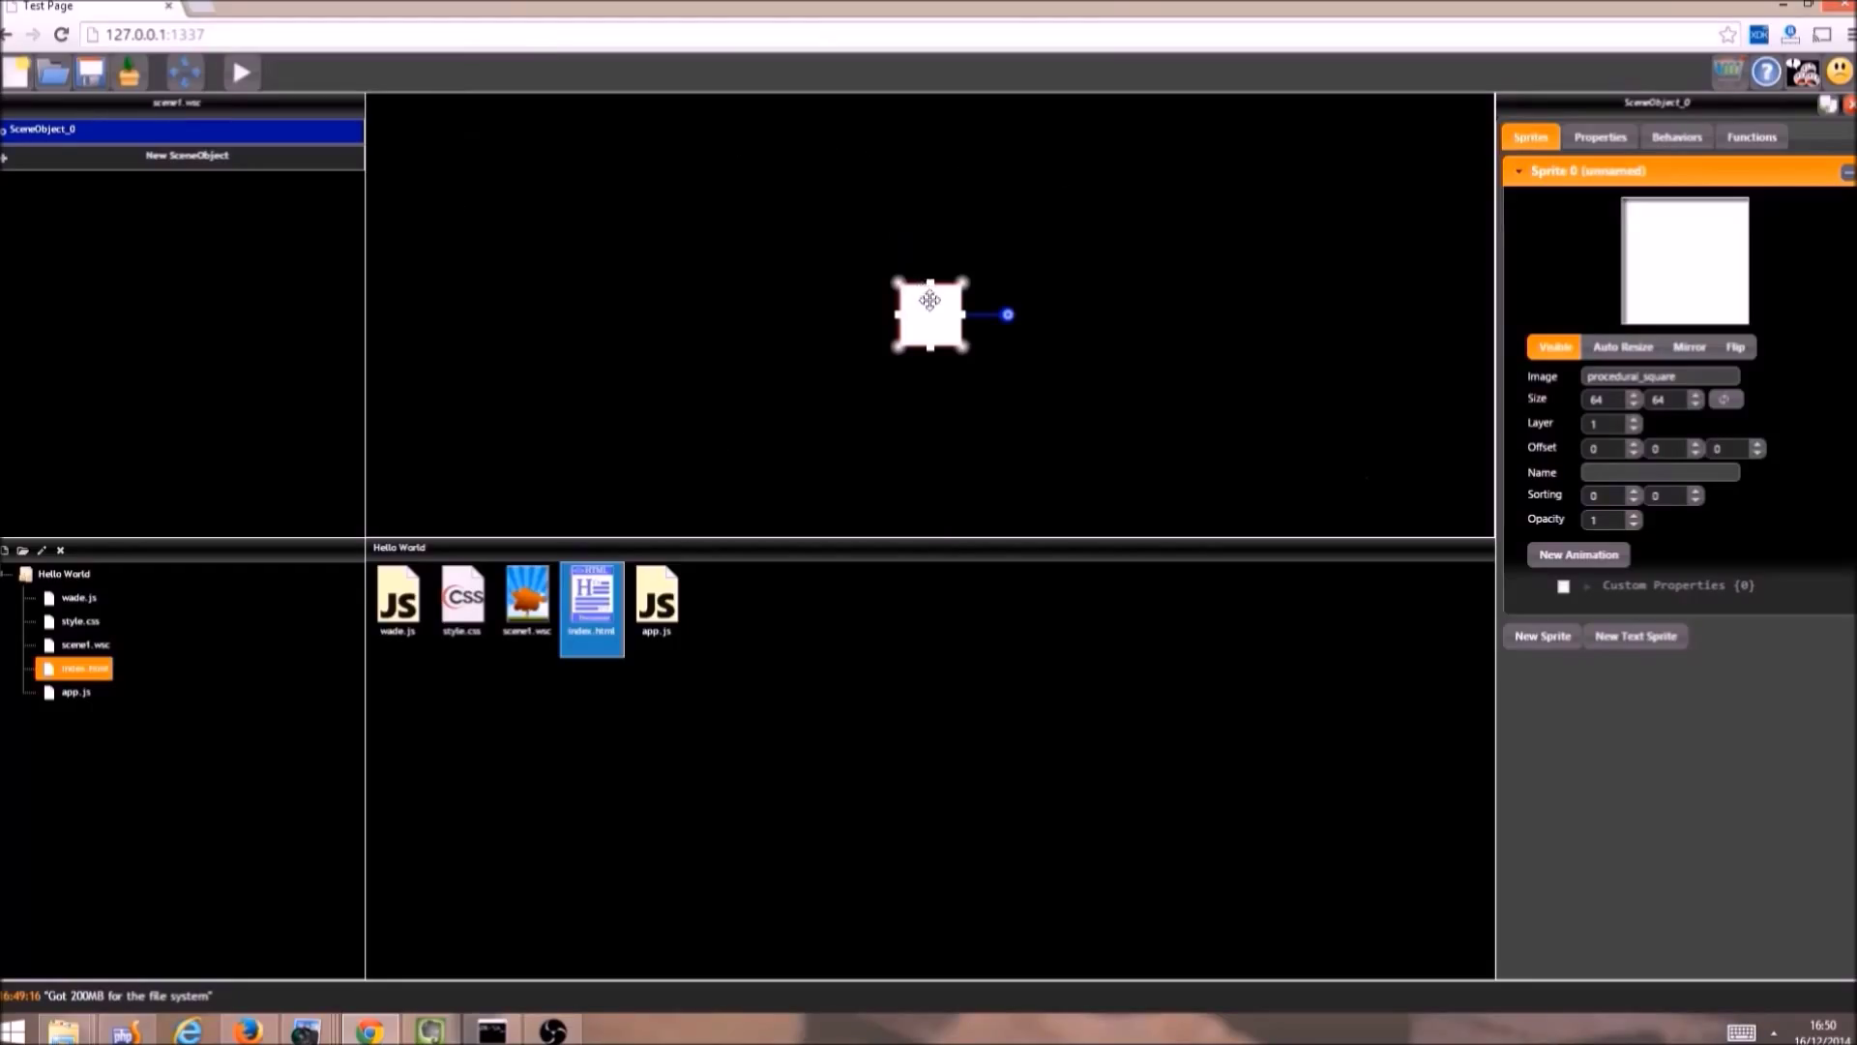
{"action": "left_click_drag", "start_coordinate": [964, 278], "coordinate": [854, 320]}
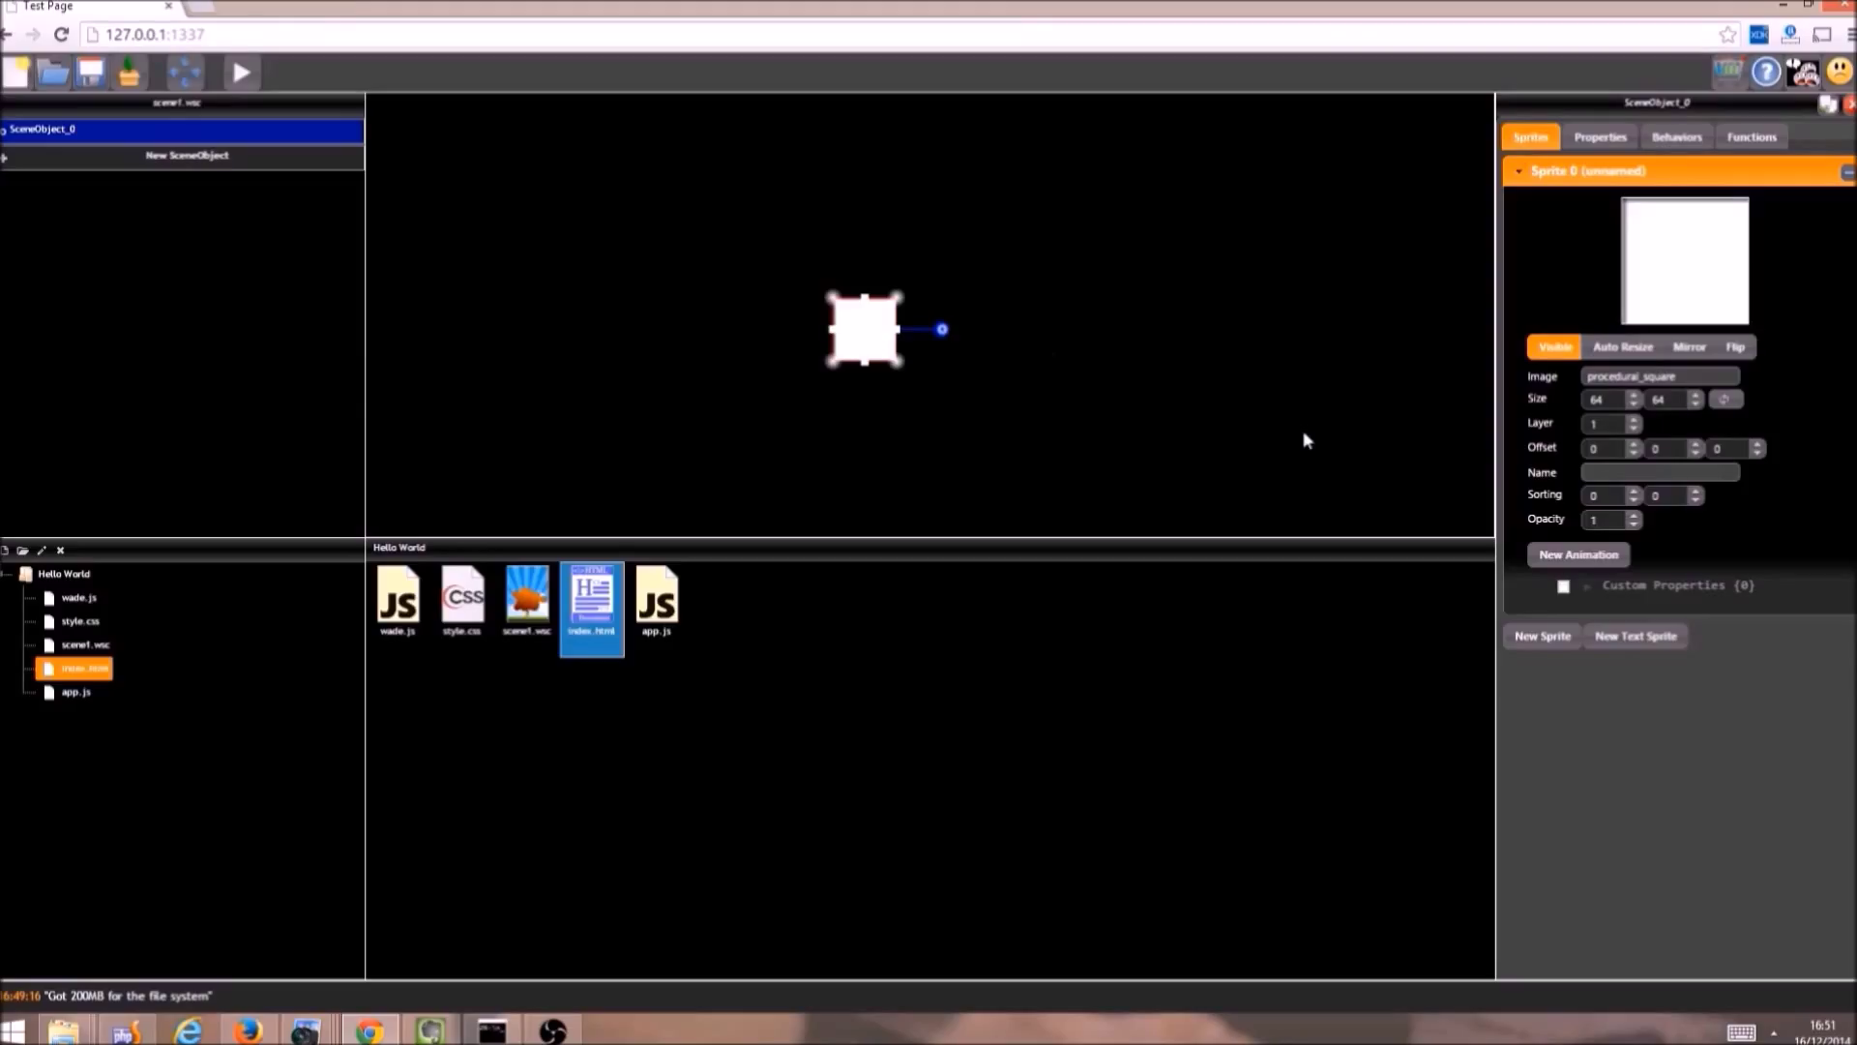
Step: Add a text sprite to the scene object with the text "Hello World" and the color red
{"action": "left_click", "coordinate": [1642, 650]}
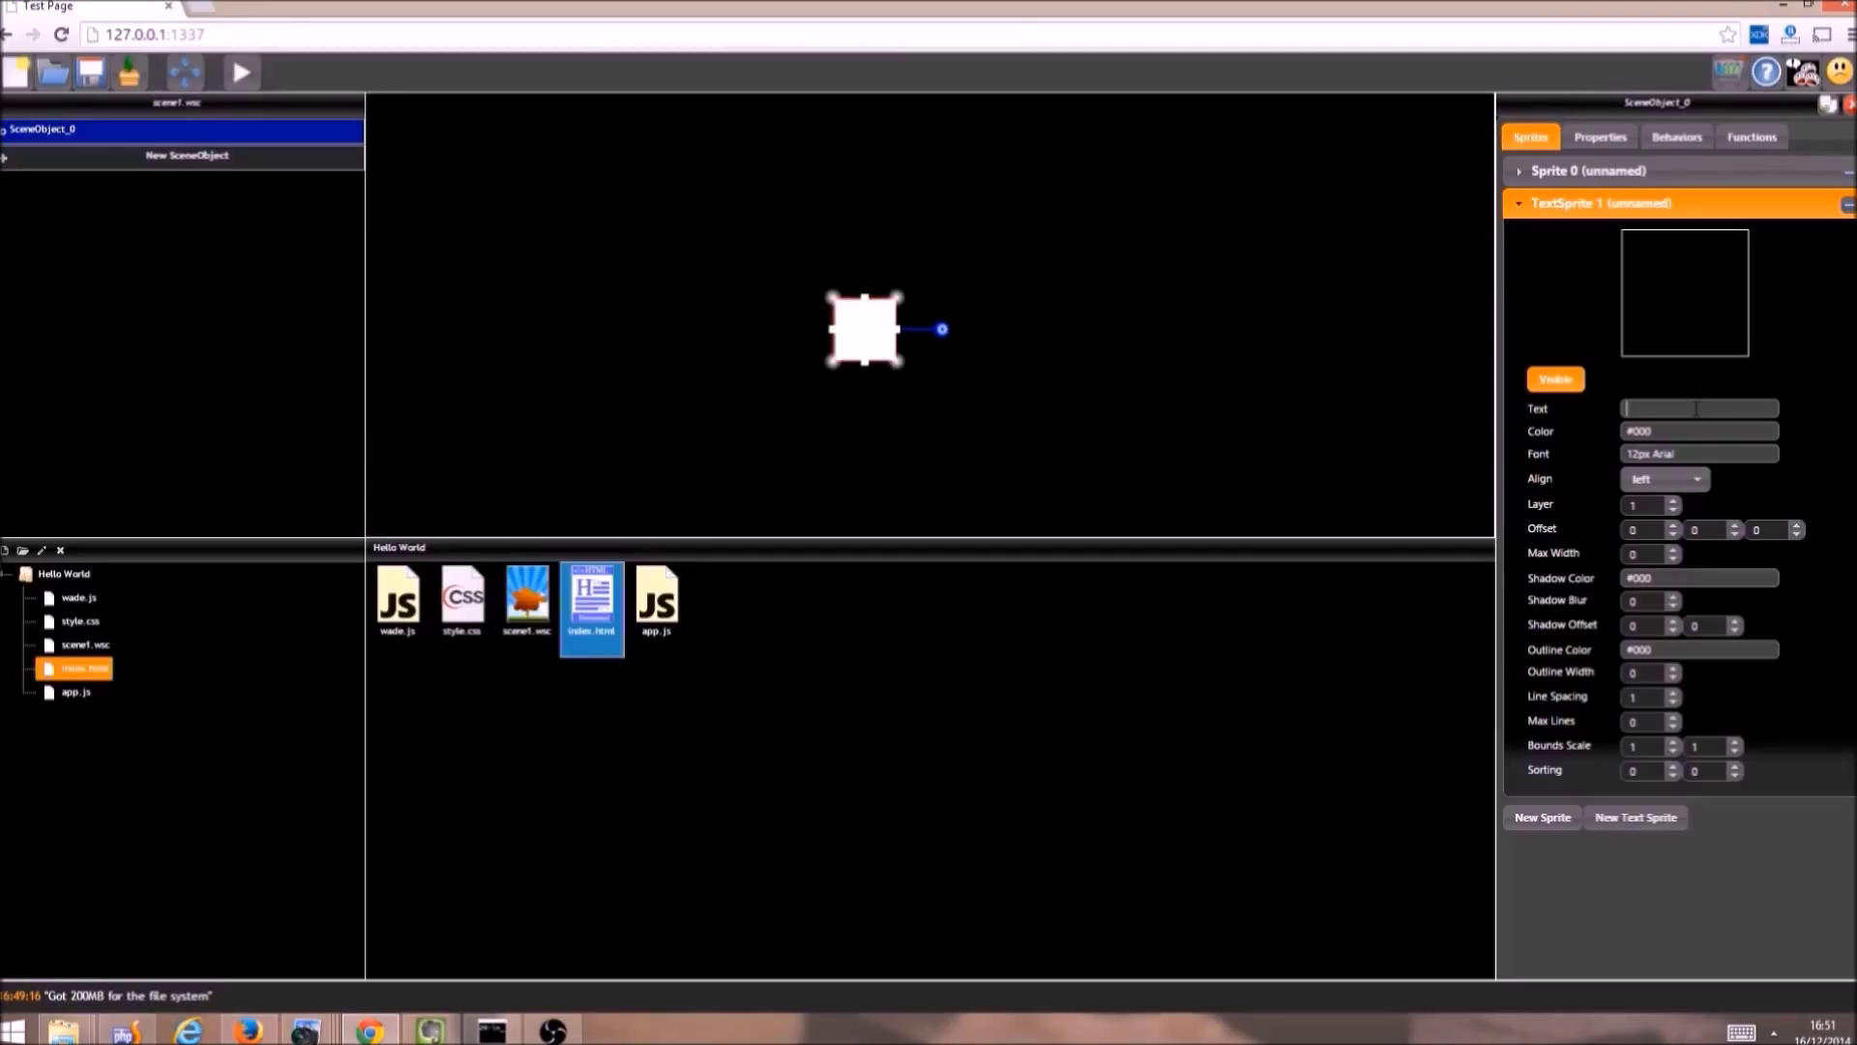
{"action": "type", "text": "Hello World"}
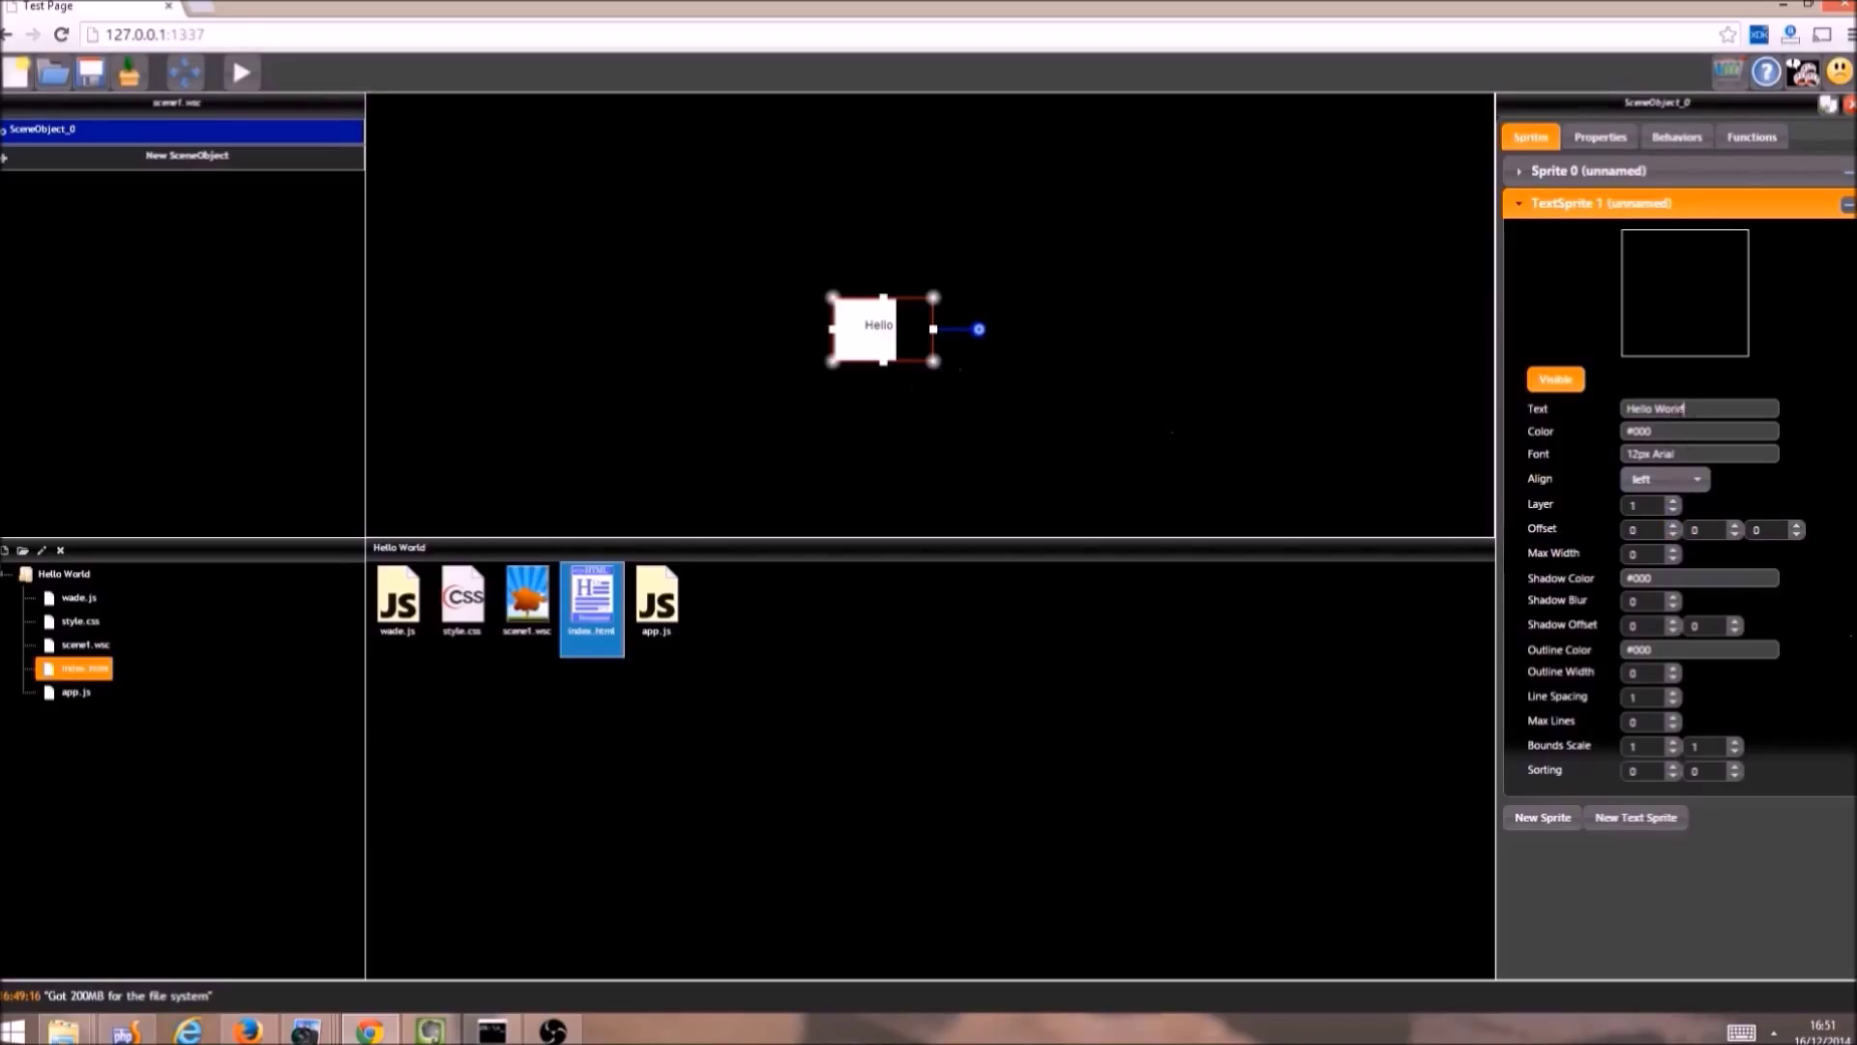
{"action": "left_click", "coordinate": [1686, 431]}
{"action": "type", "text": "red"}
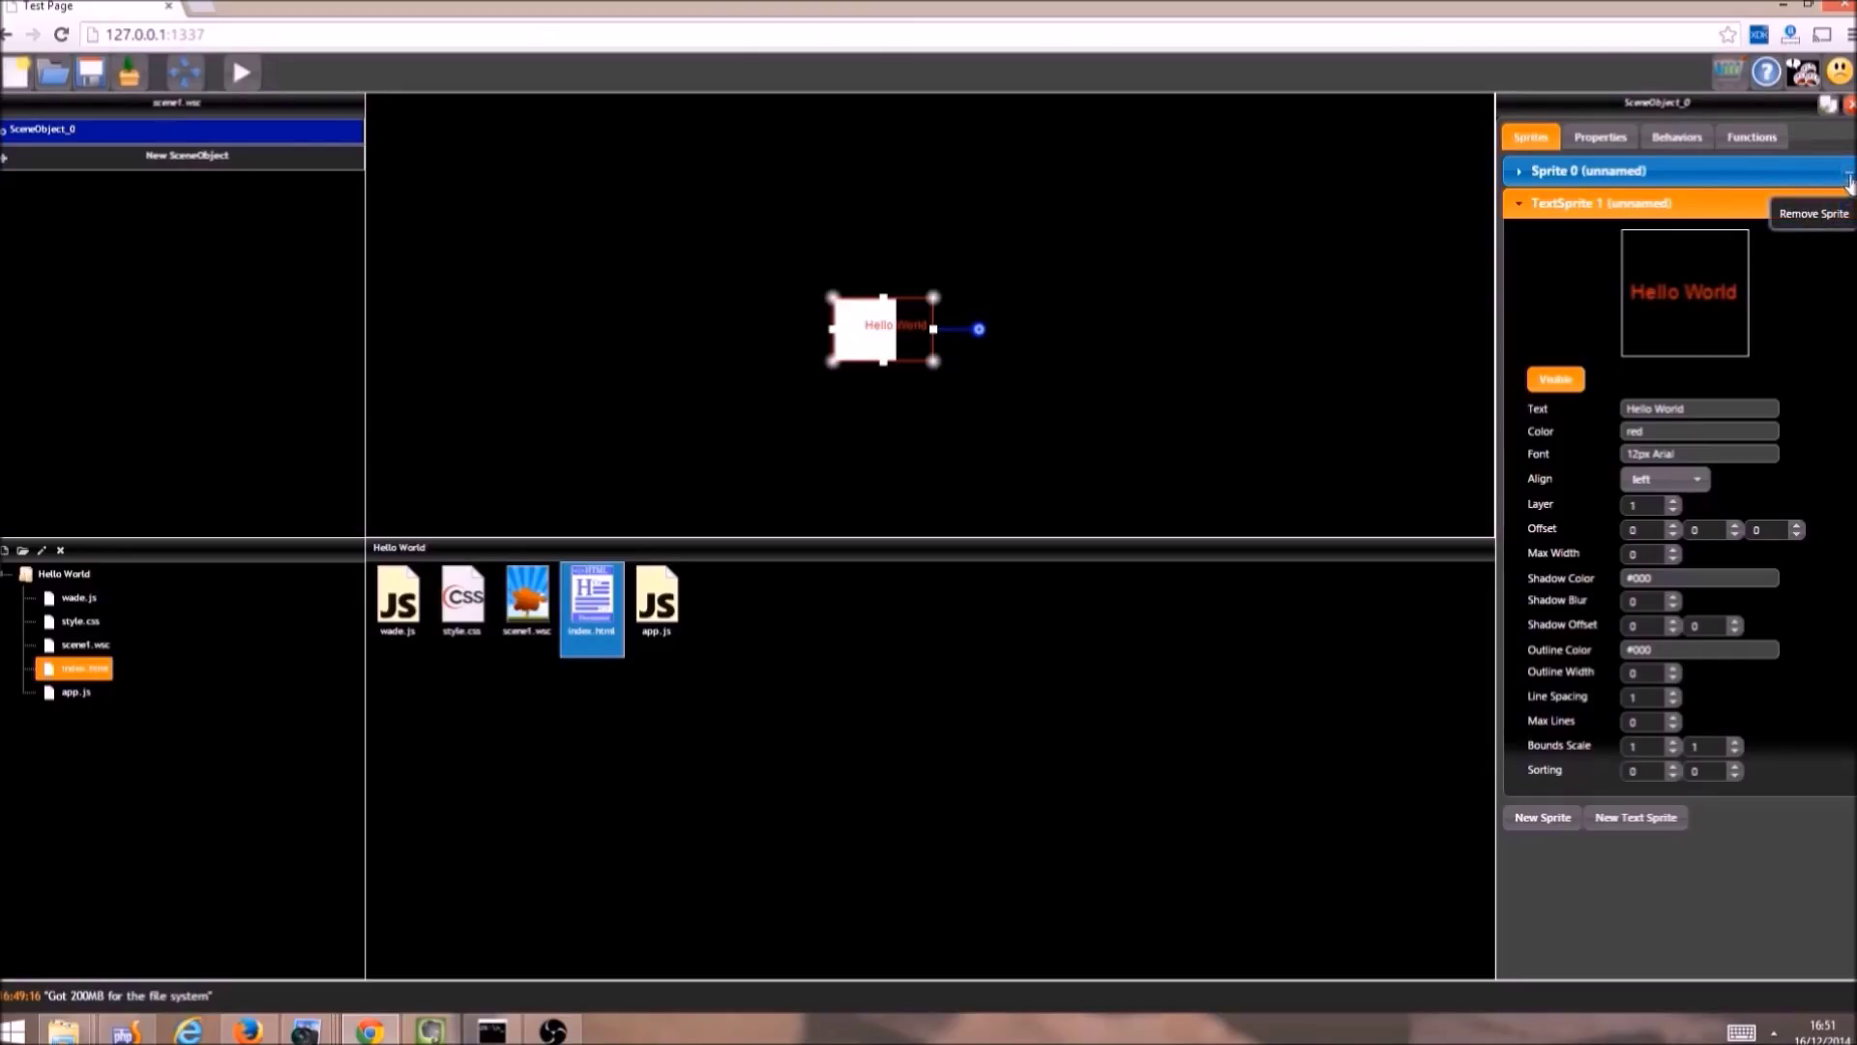
Step: Remove the white square sprite from the object and set the text sprite's font to 32px Arial
{"action": "left_click", "coordinate": [1849, 174]}
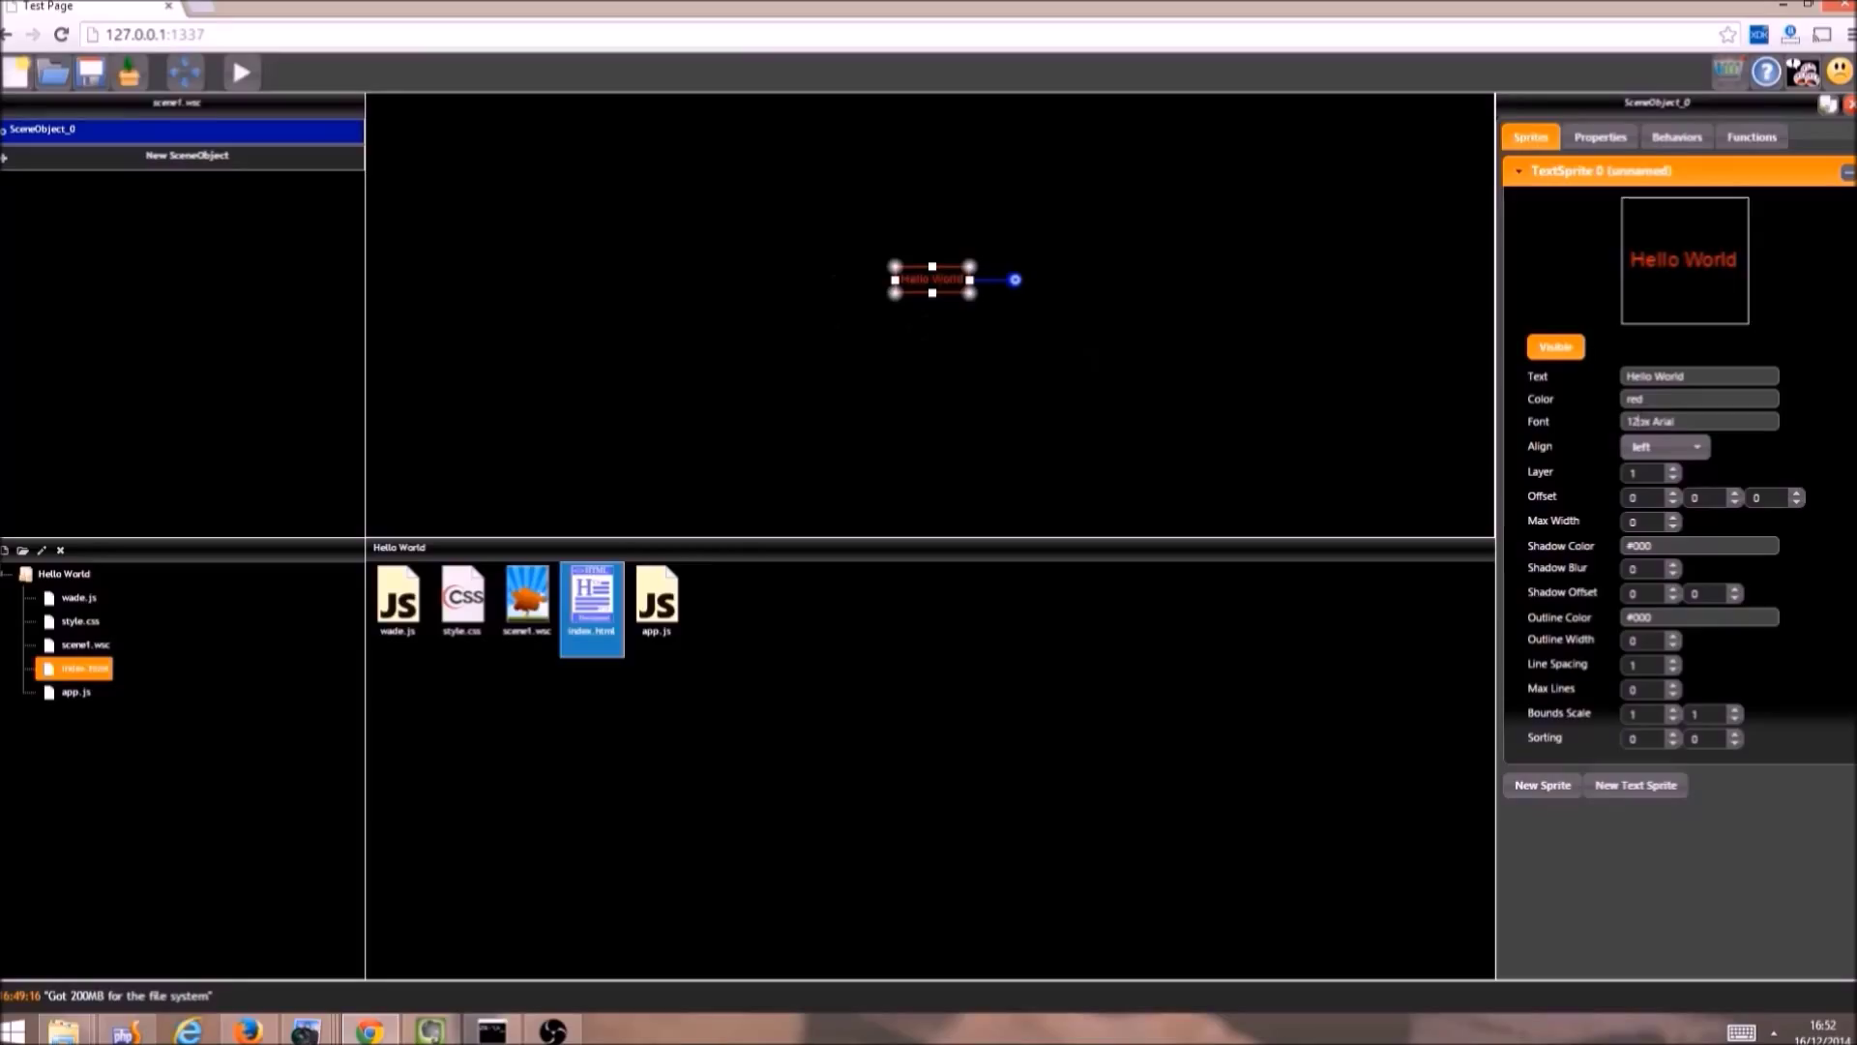
{"action": "type", "text": "32"}
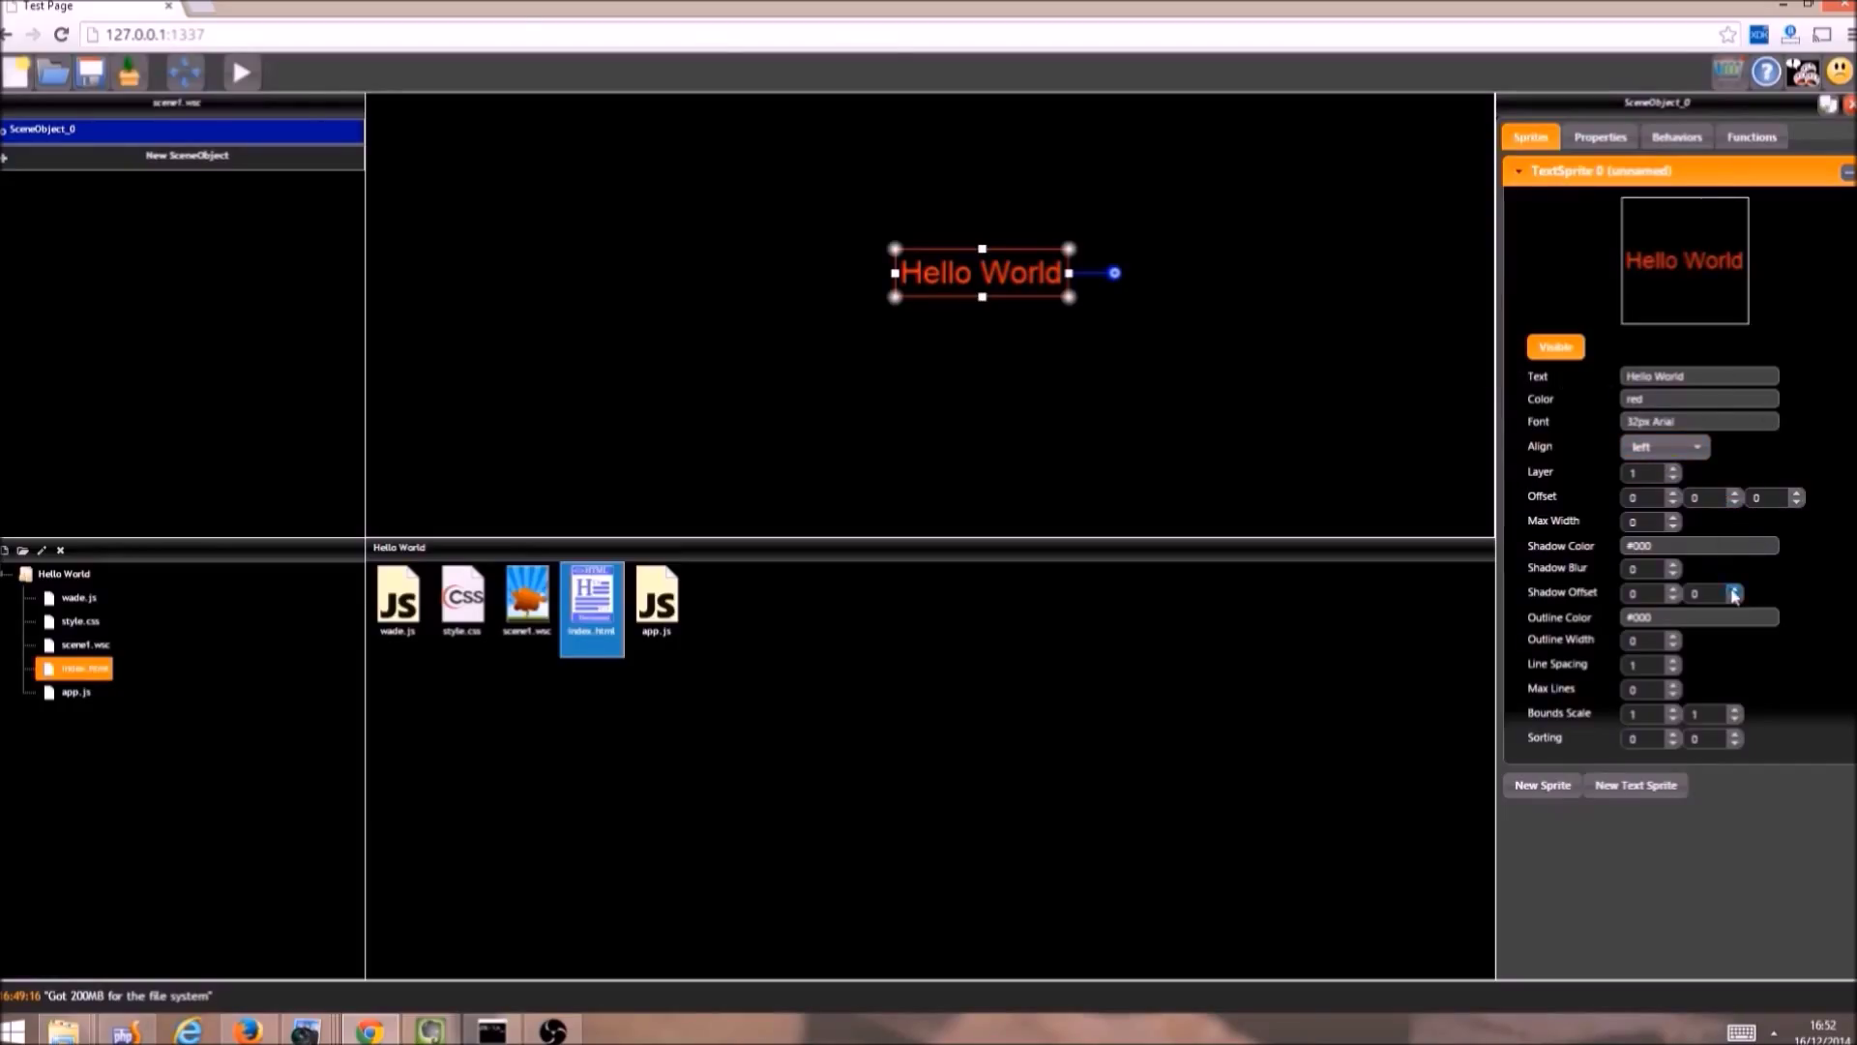
Step: Give the Hello World text a white shadow with a blur of 5
{"action": "key", "text": "BackSpace"}
{"action": "key", "text": "BackSpace"}
{"action": "key", "text": "BackSpace"}
{"action": "key", "text": "BackSpace"}
{"action": "type", "text": "white"}
{"action": "key", "text": "Tab"}
{"action": "type", "text": "5"}
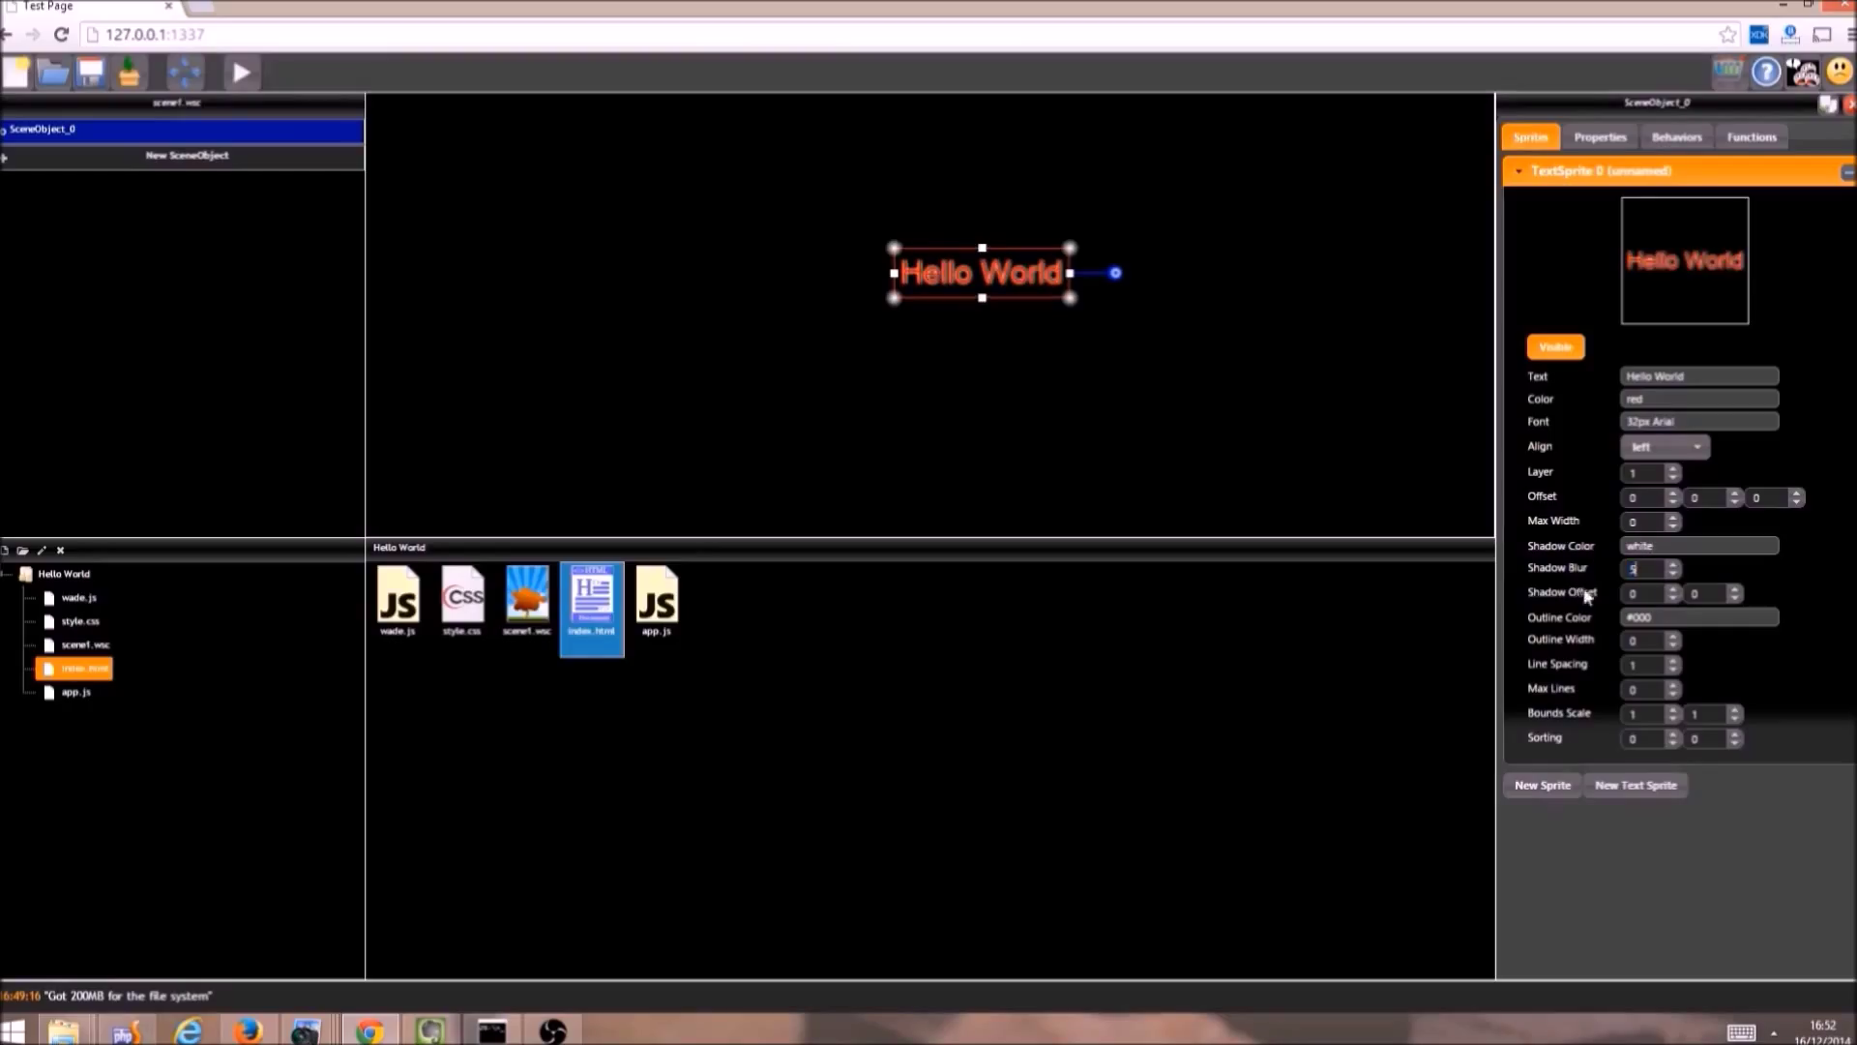
Step: Set the text's shadow offset to 2 and 2, and move the text to the middle of the scene
{"action": "double_click", "coordinate": [1634, 593]}
{"action": "type", "text": "2"}
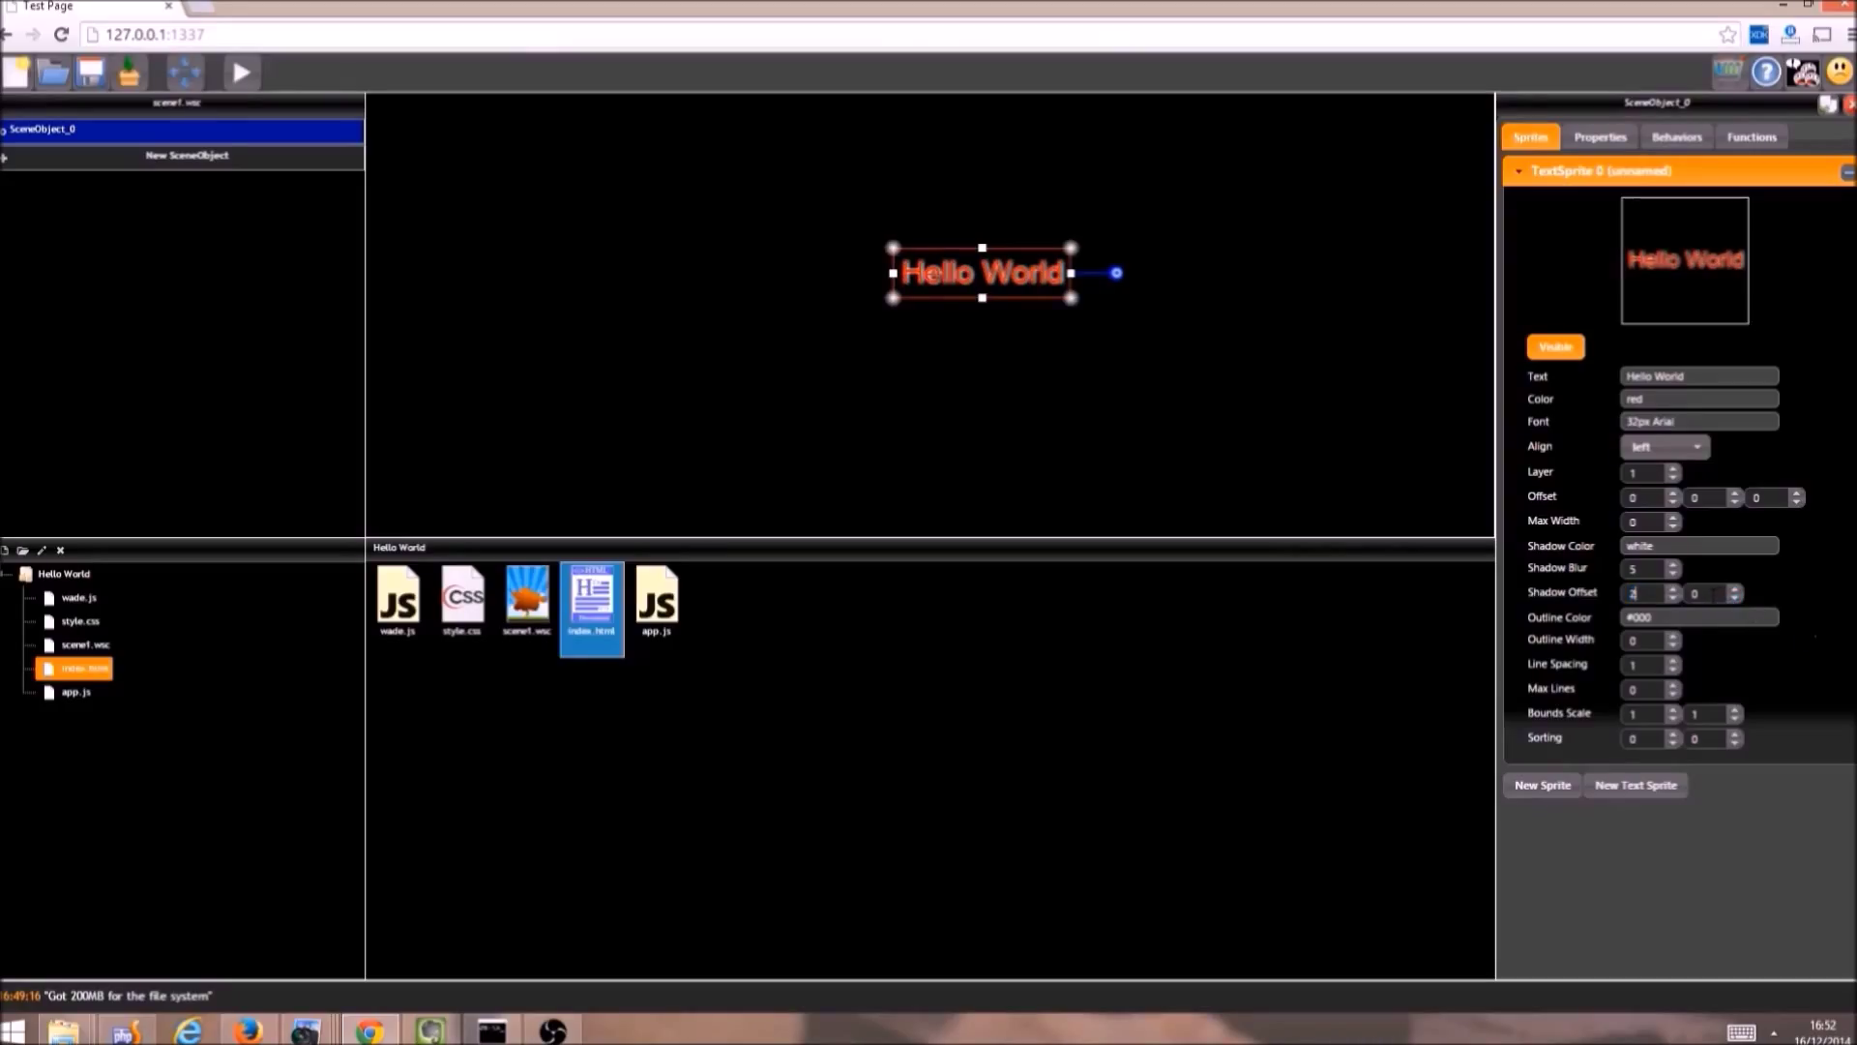
{"action": "key", "text": "BackSpace"}
{"action": "type", "text": "2"}
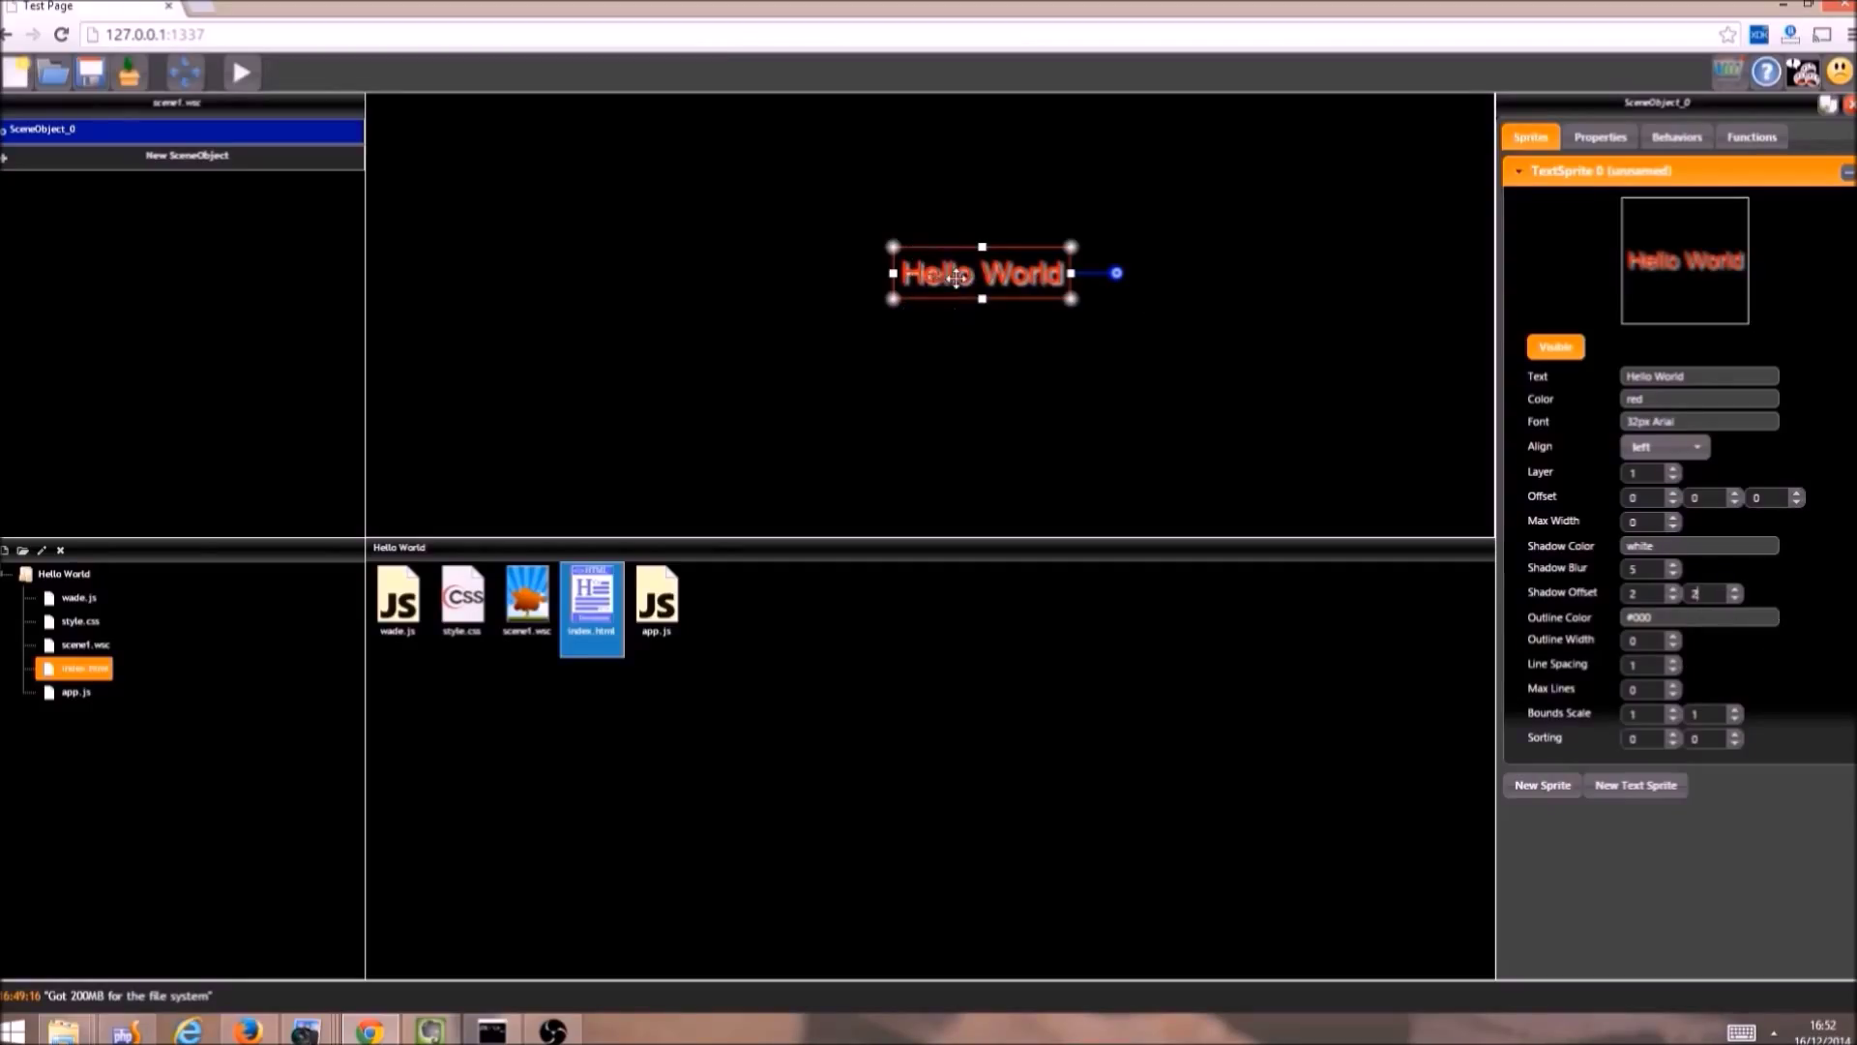
{"action": "mouse_move", "coordinate": [958, 288]}
{"action": "left_mouse_down"}
{"action": "mouse_move", "coordinate": [881, 290]}
{"action": "mouse_move", "coordinate": [872, 315]}
{"action": "mouse_move", "coordinate": [954, 299]}
{"action": "left_mouse_up"}
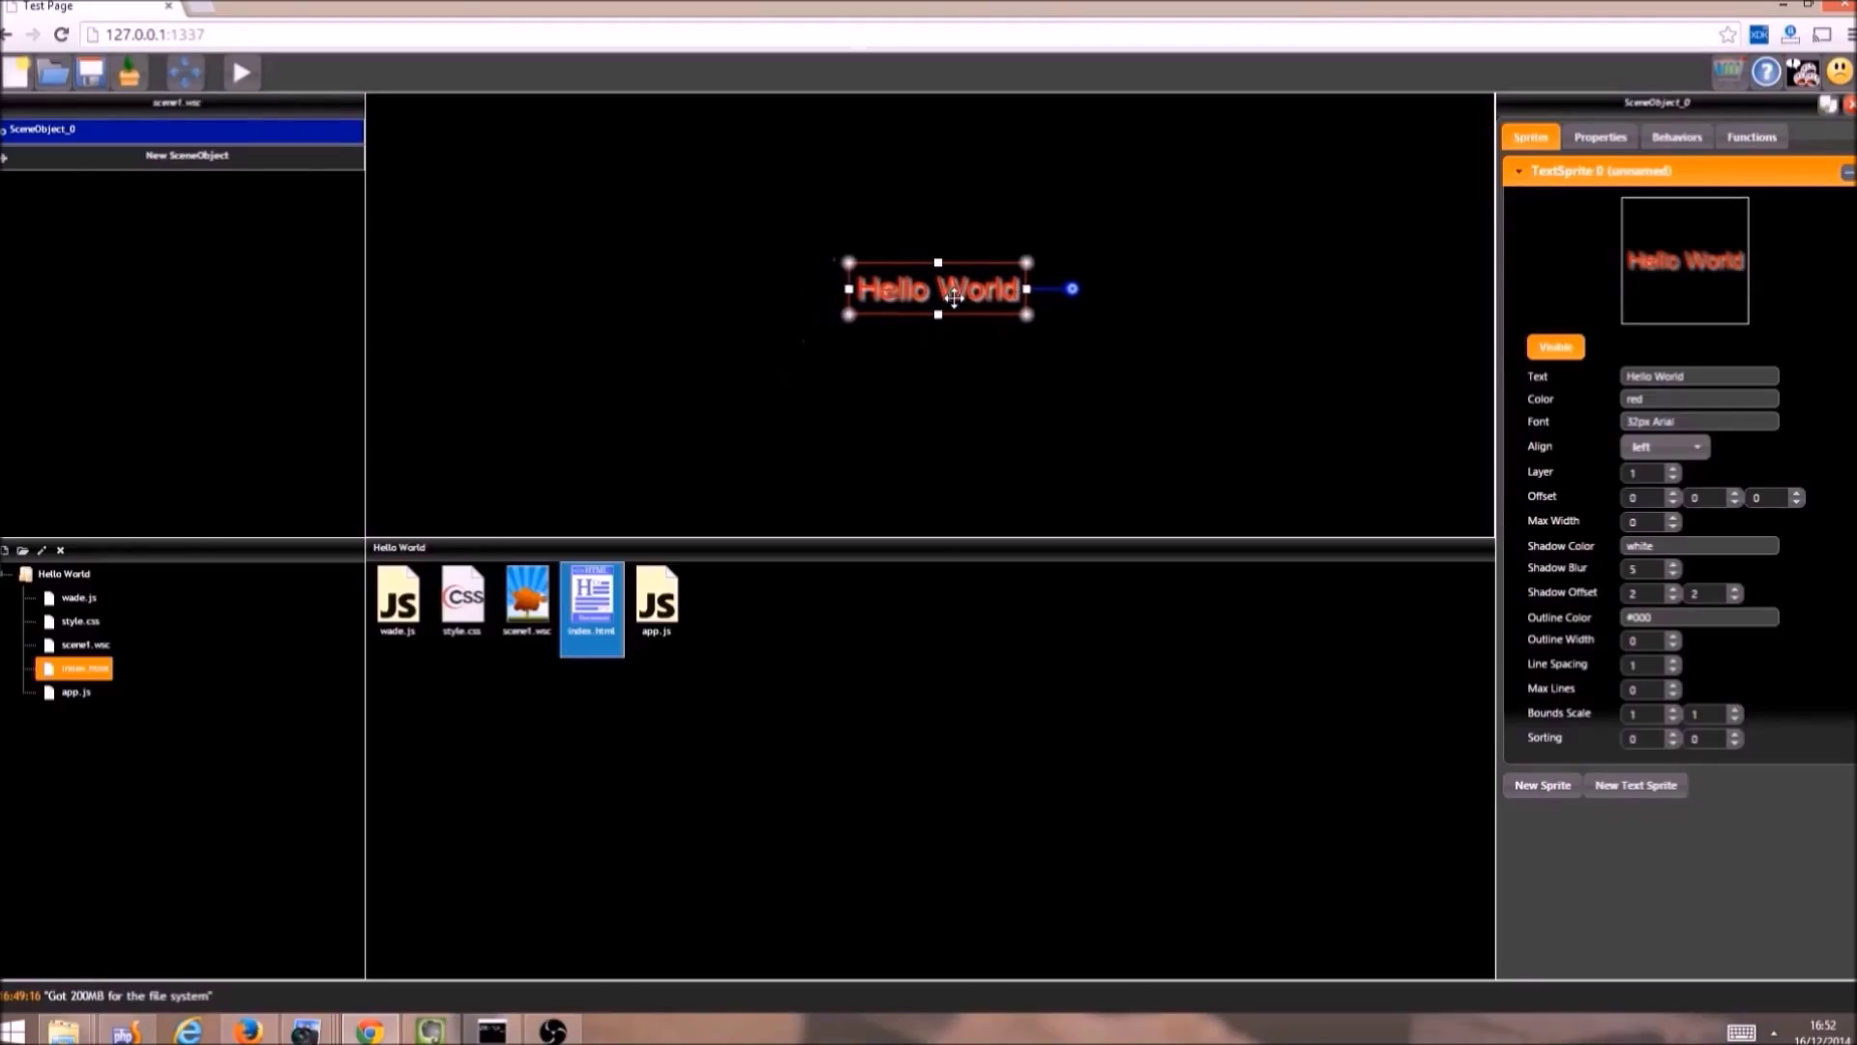
Step: Run a preview of the Hello World project, reposition the preview window, and close it
{"action": "left_click", "coordinate": [242, 73]}
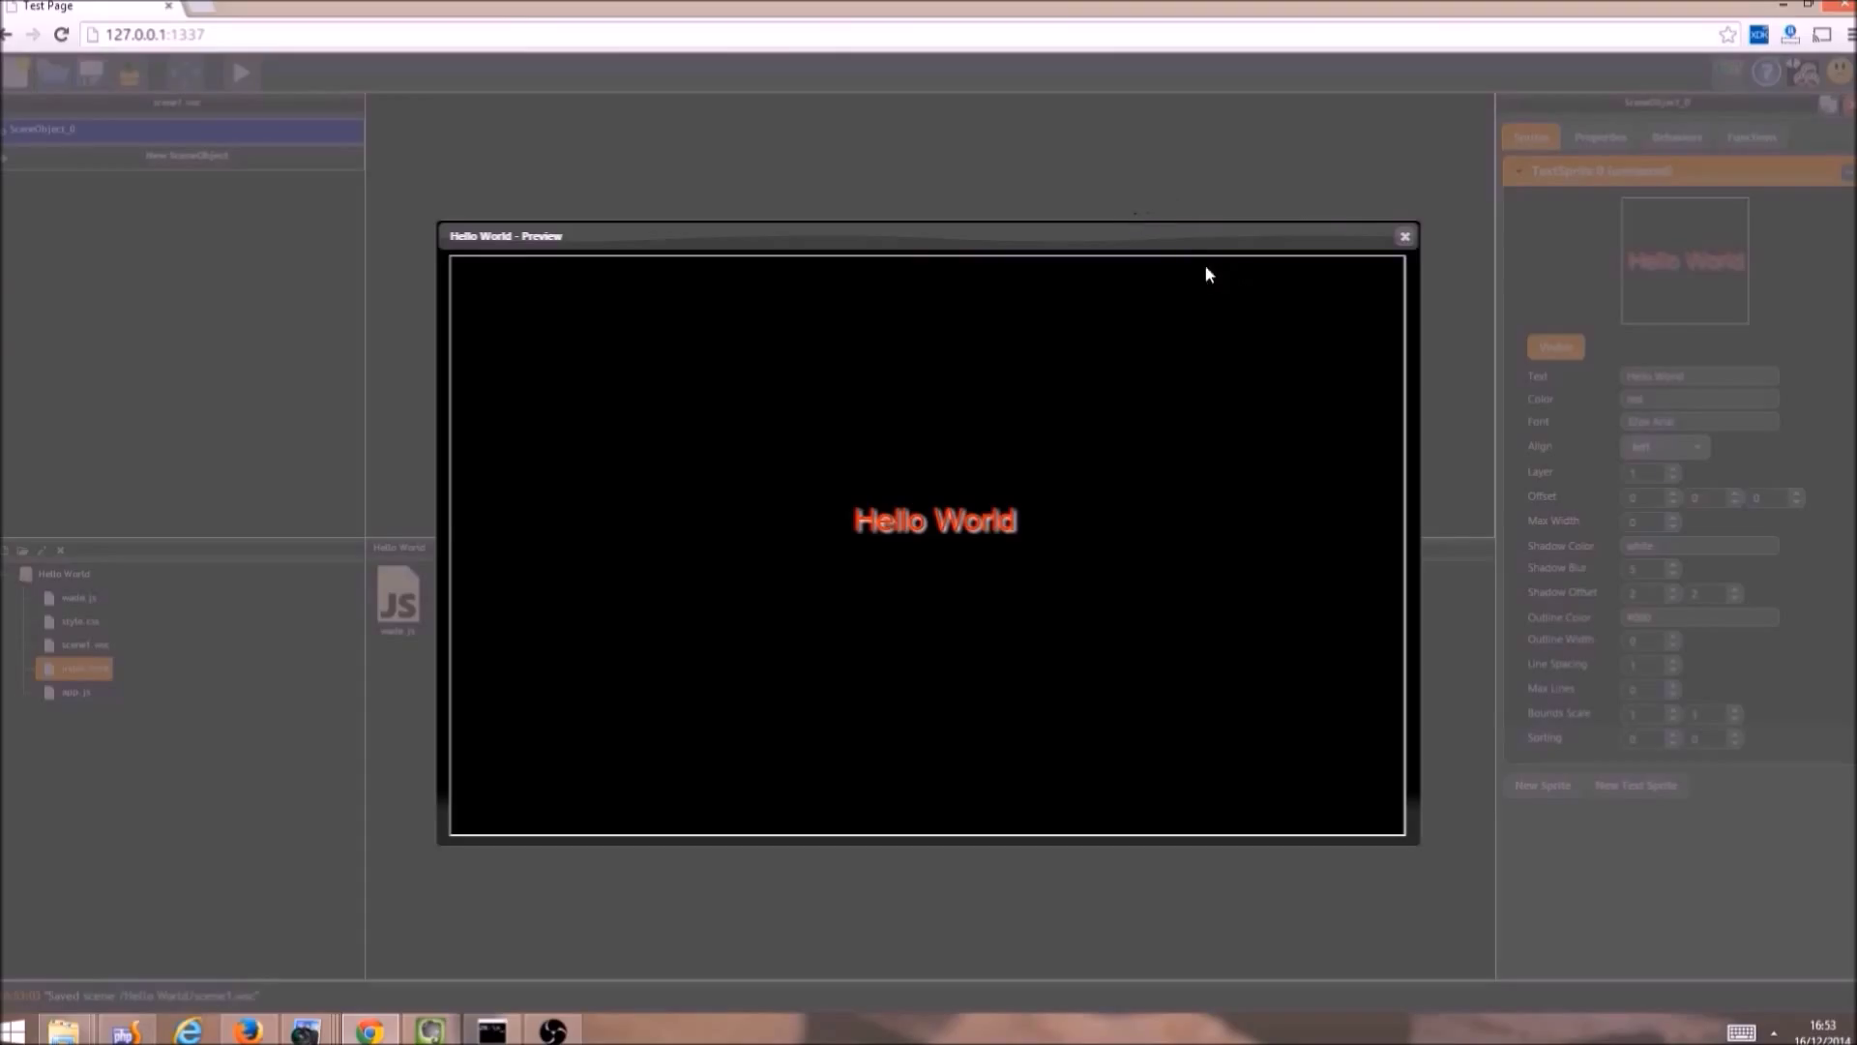
{"action": "left_click_drag", "start_coordinate": [1149, 236], "coordinate": [1107, 199]}
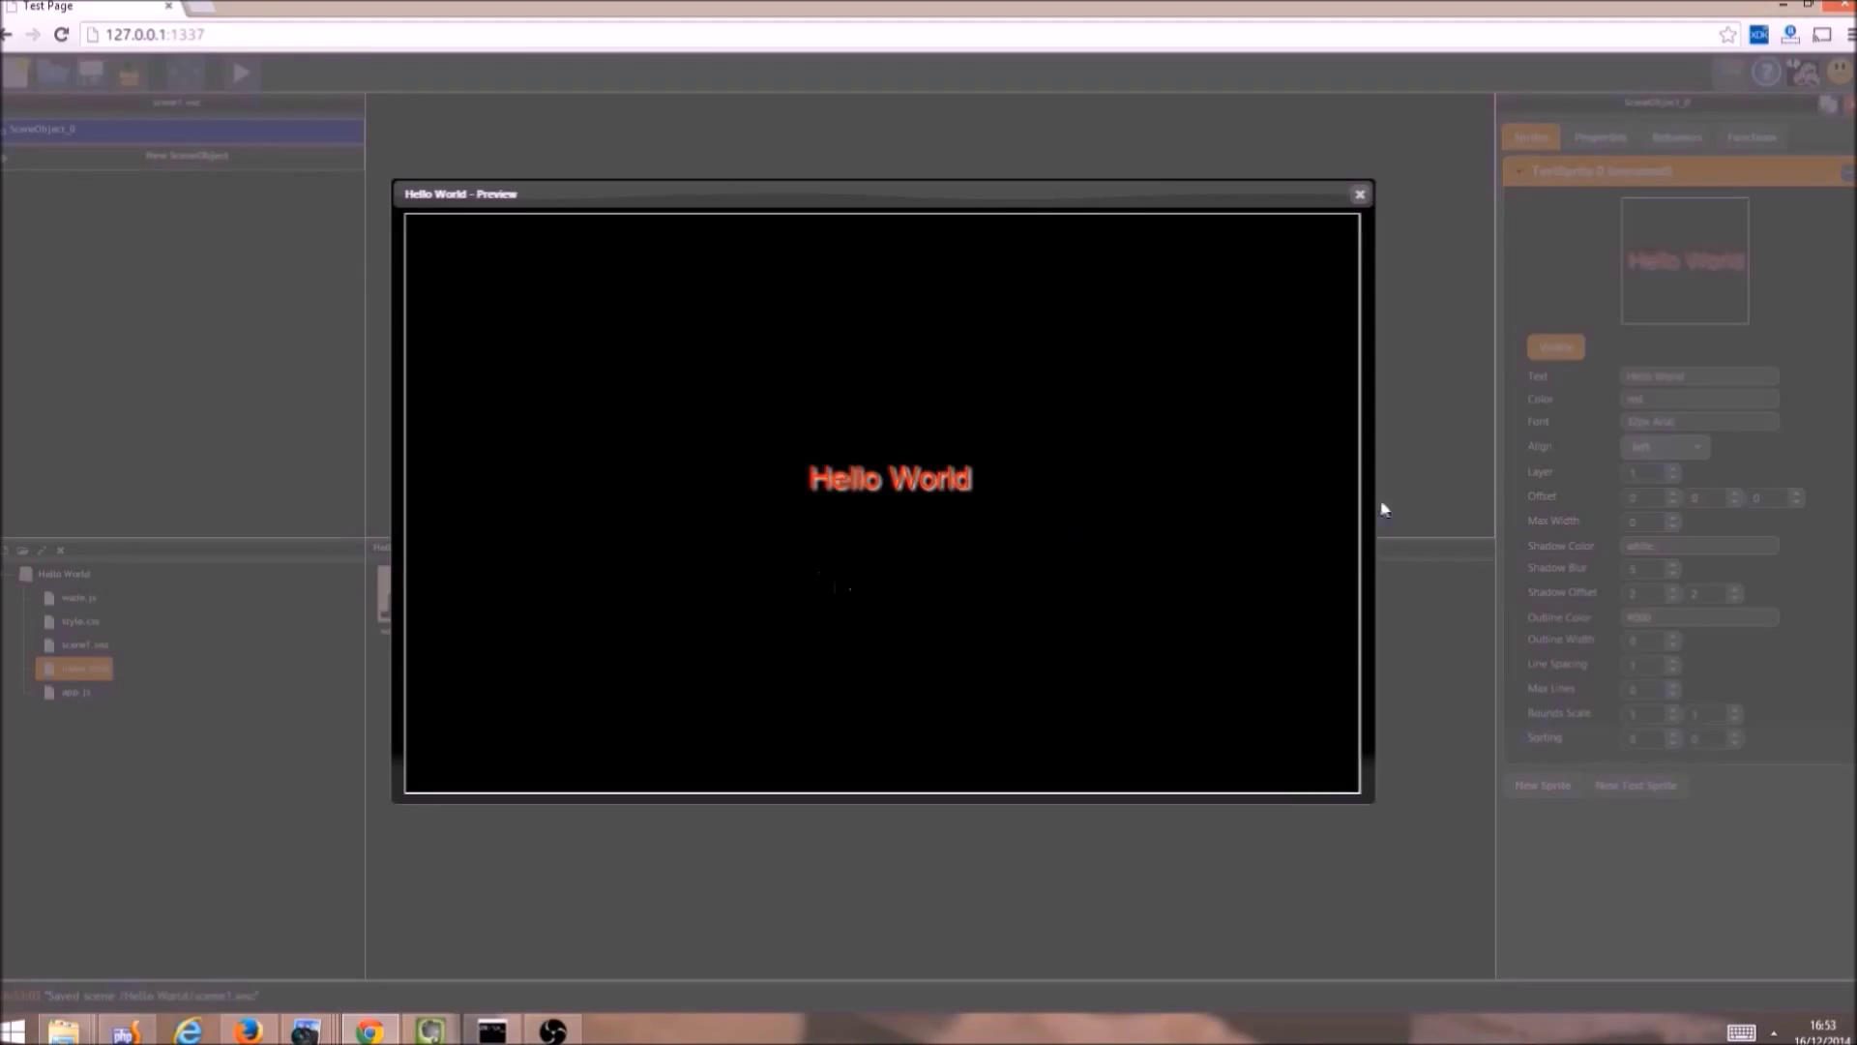
{"action": "left_click", "coordinate": [1360, 194]}
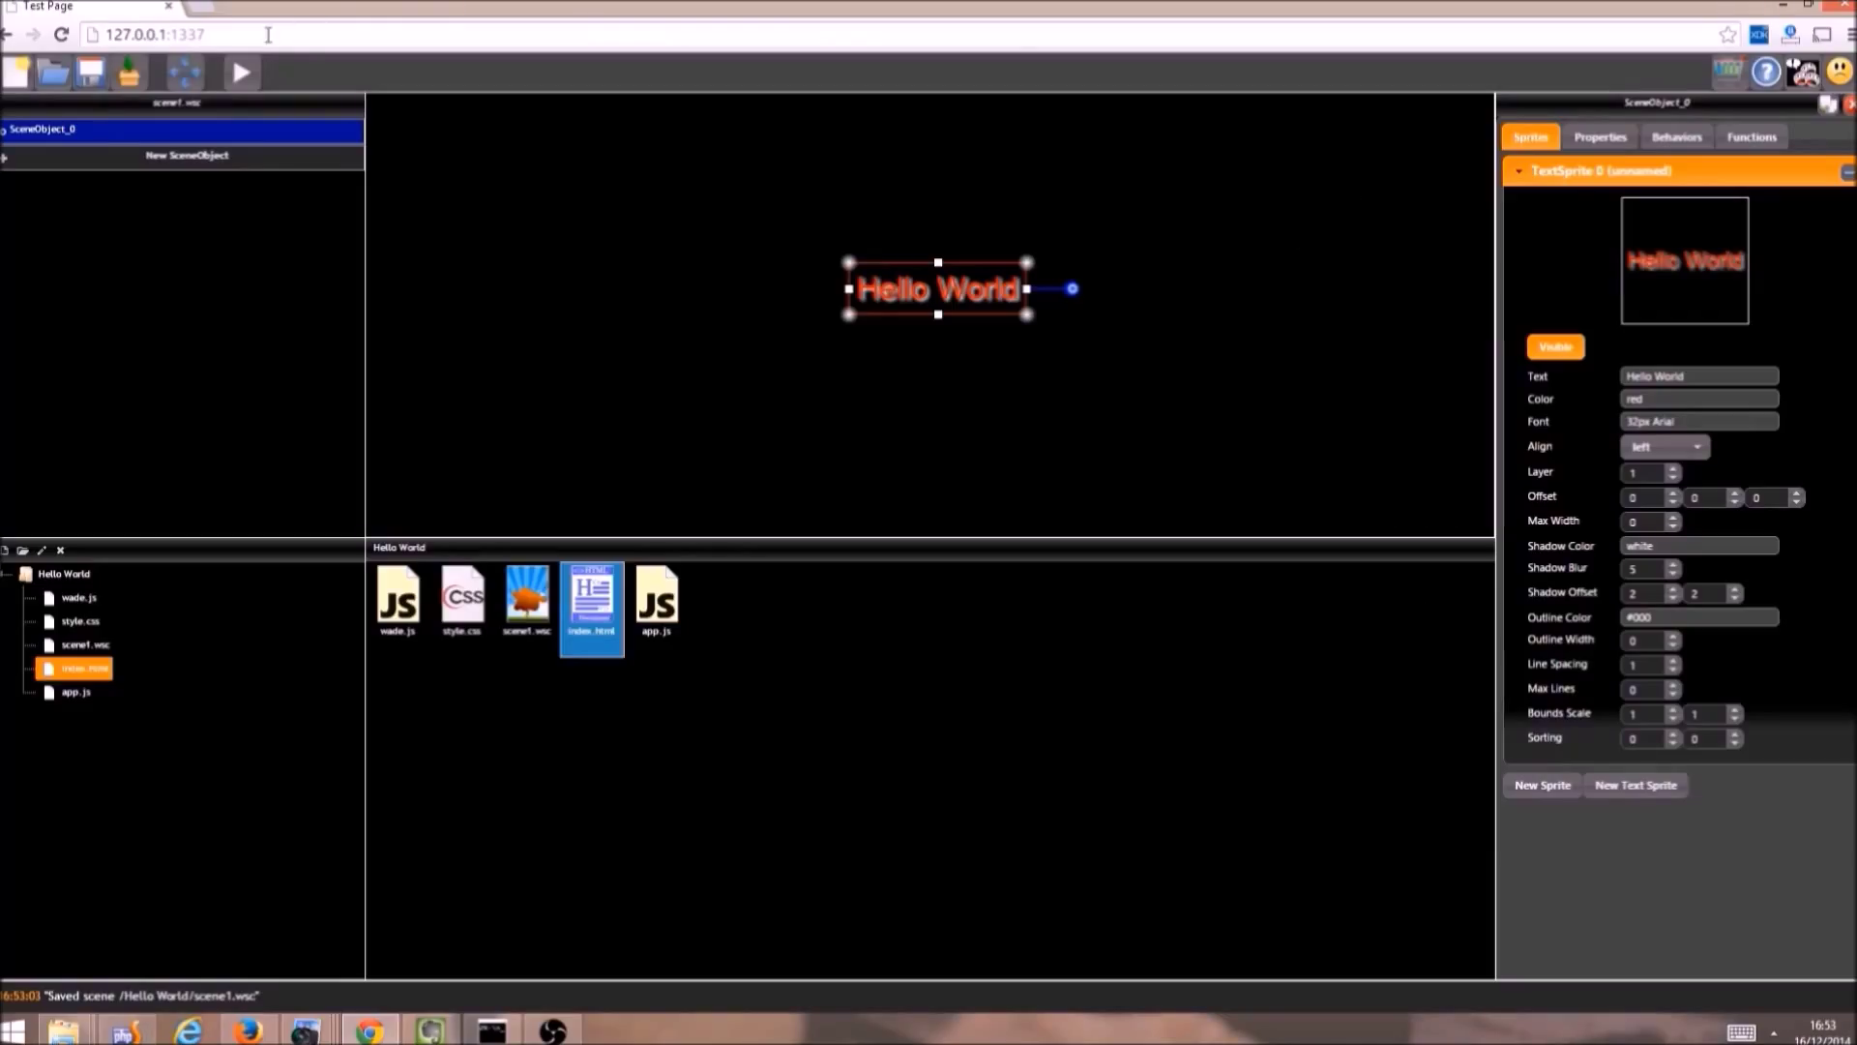
Step: Export the project as source code and open the downloaded Hello World.zip archive
{"action": "left_click", "coordinate": [129, 77]}
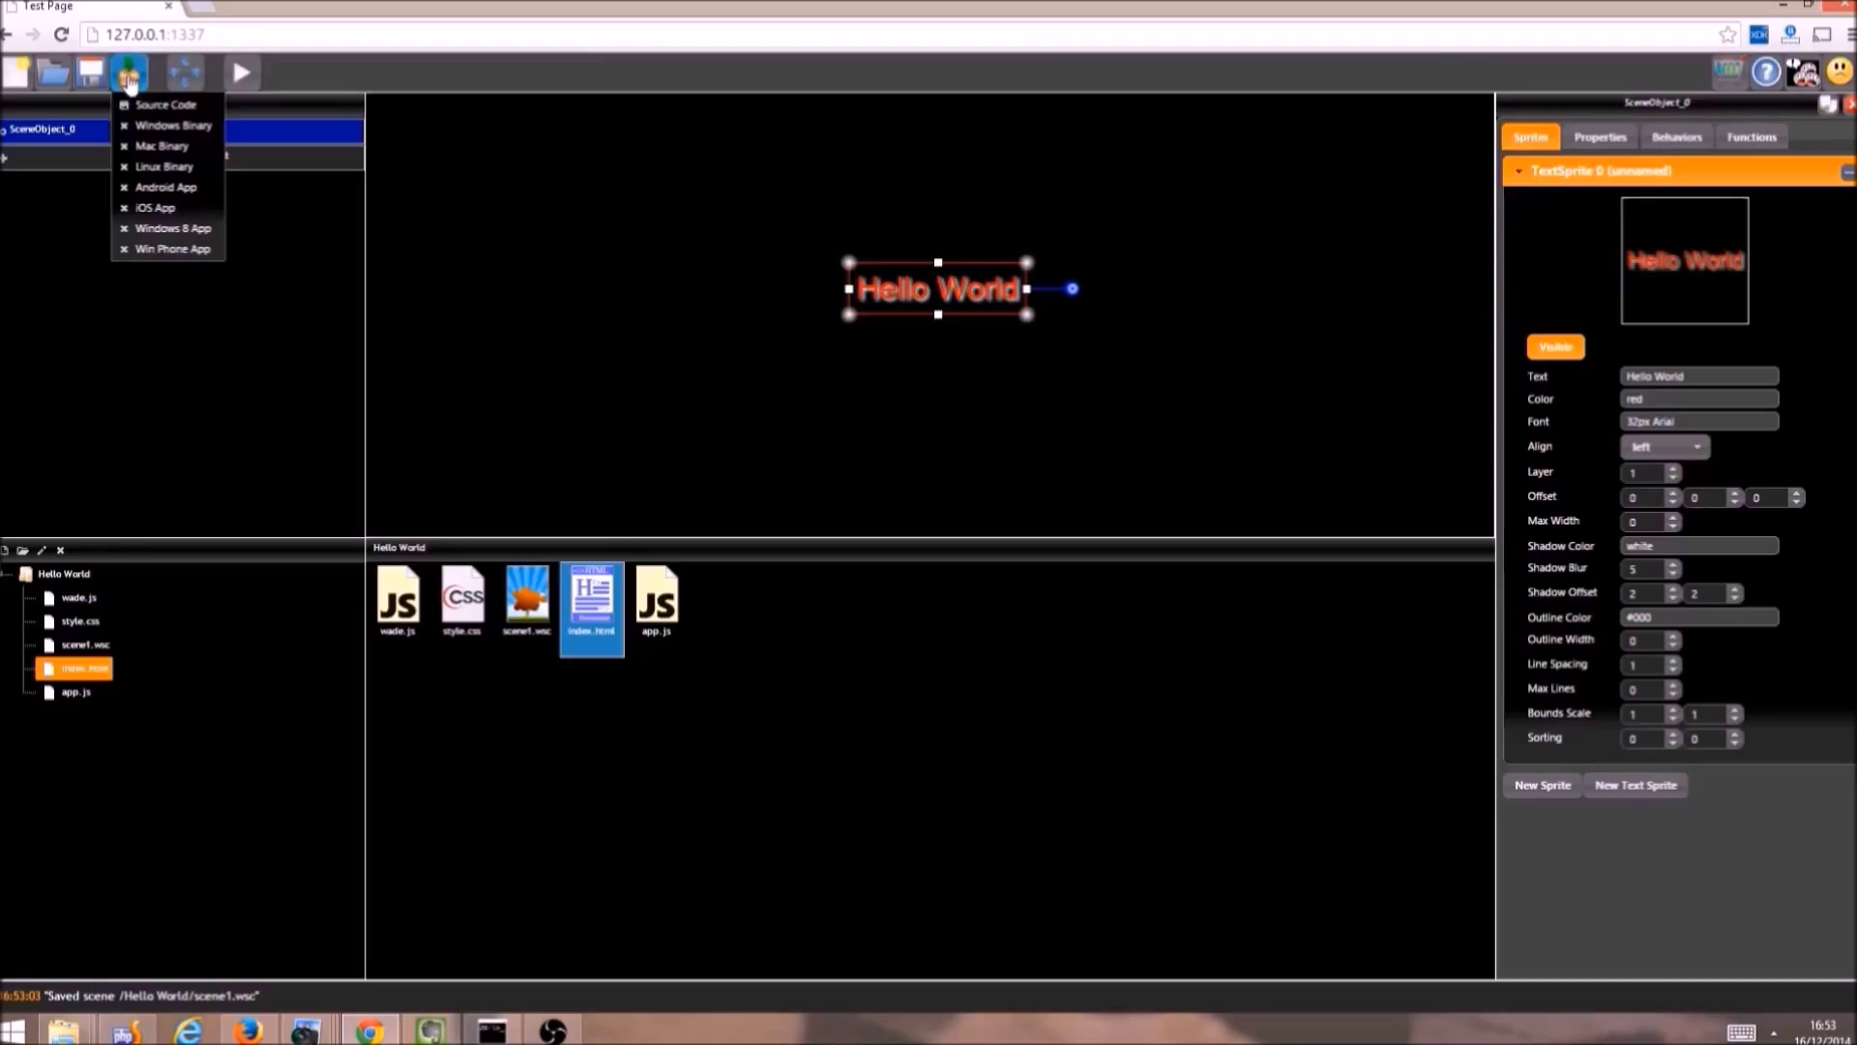
{"action": "left_click", "coordinate": [189, 110]}
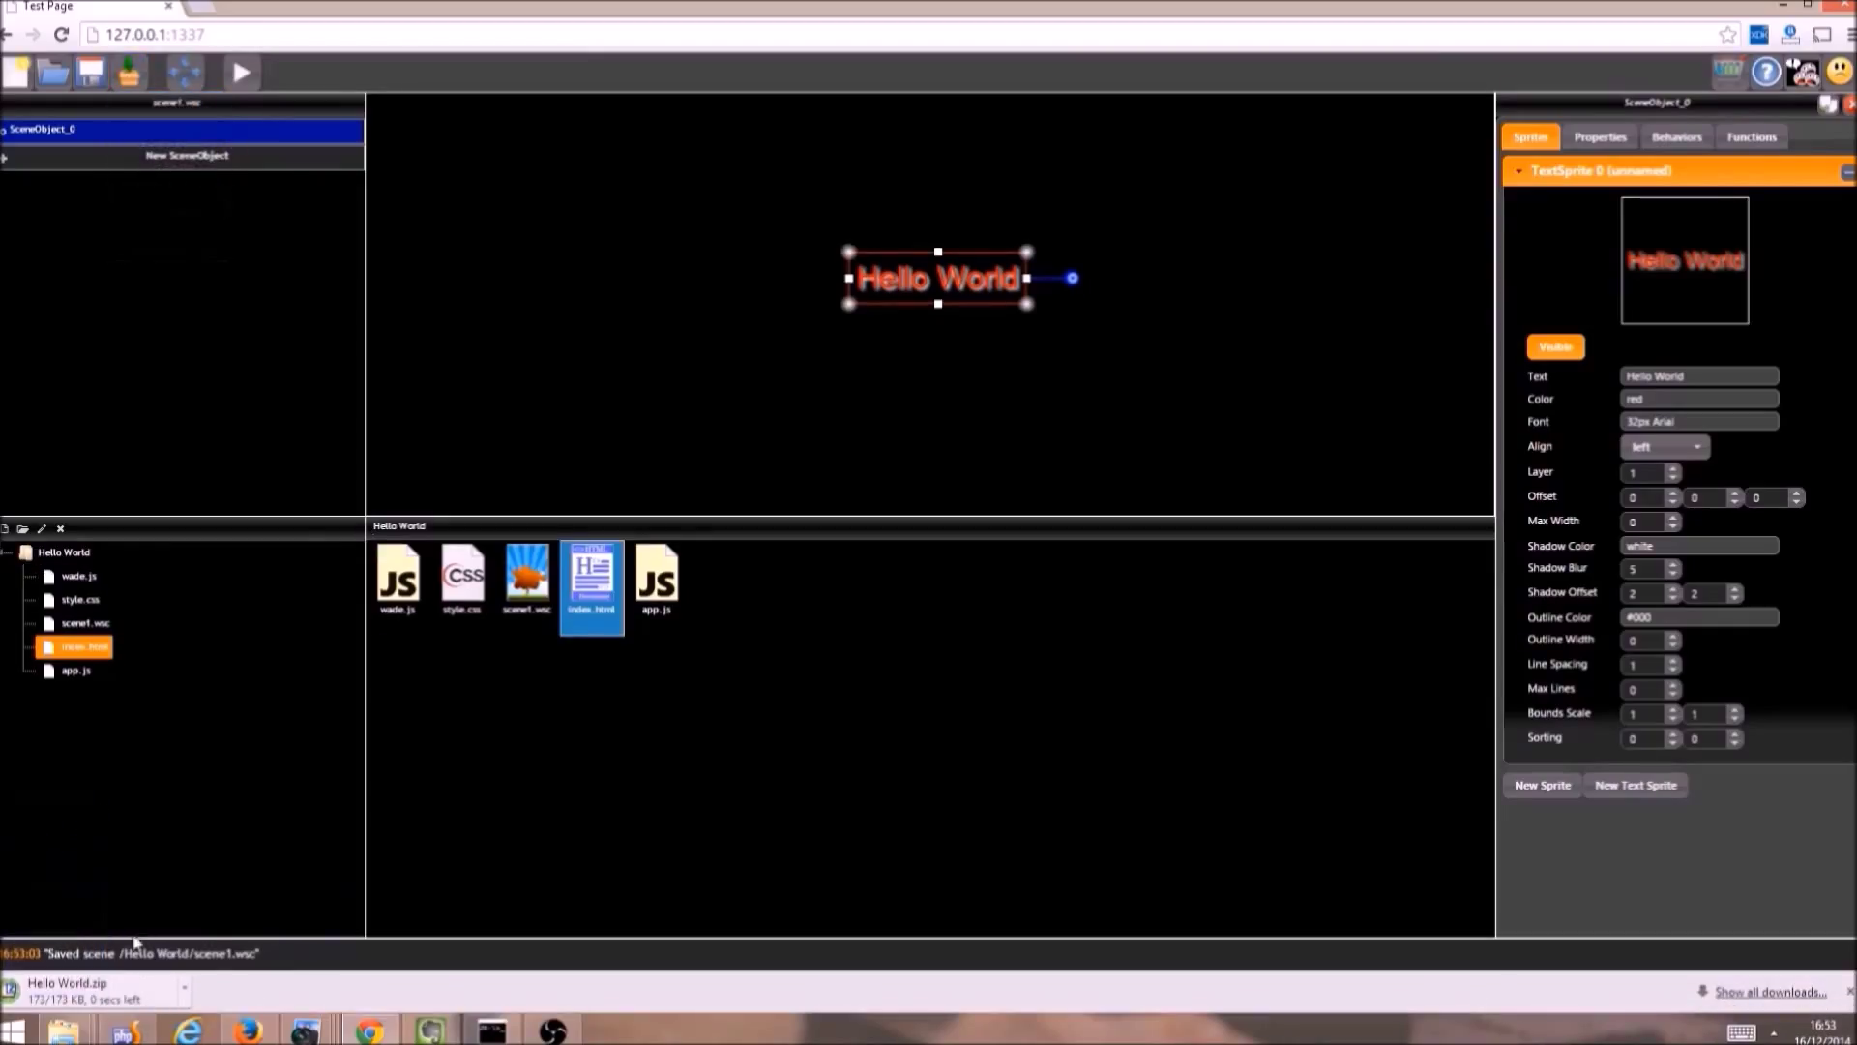
{"action": "left_click", "coordinate": [126, 996]}
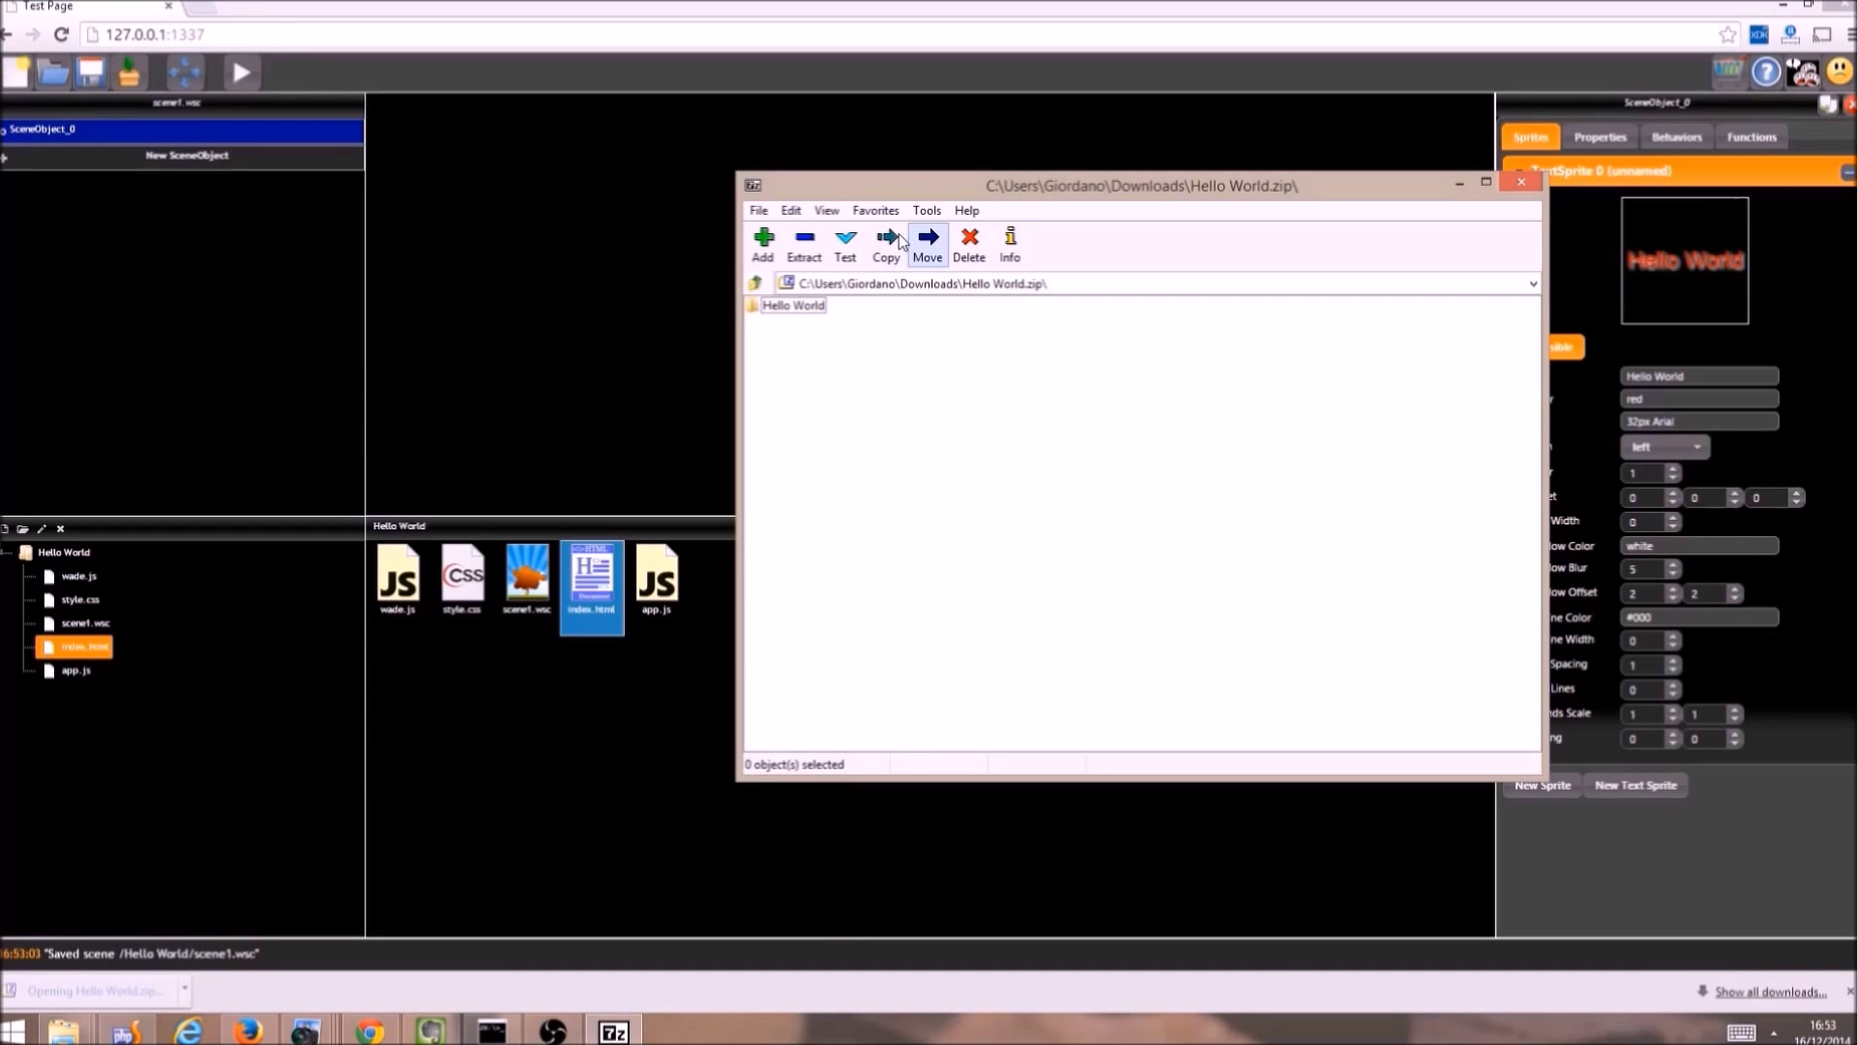
Step: Open the Hello World folder inside the archive and select all of its exported files, from app.js to wade.js
{"action": "double_click", "coordinate": [788, 308]}
{"action": "left_click", "coordinate": [791, 323]}
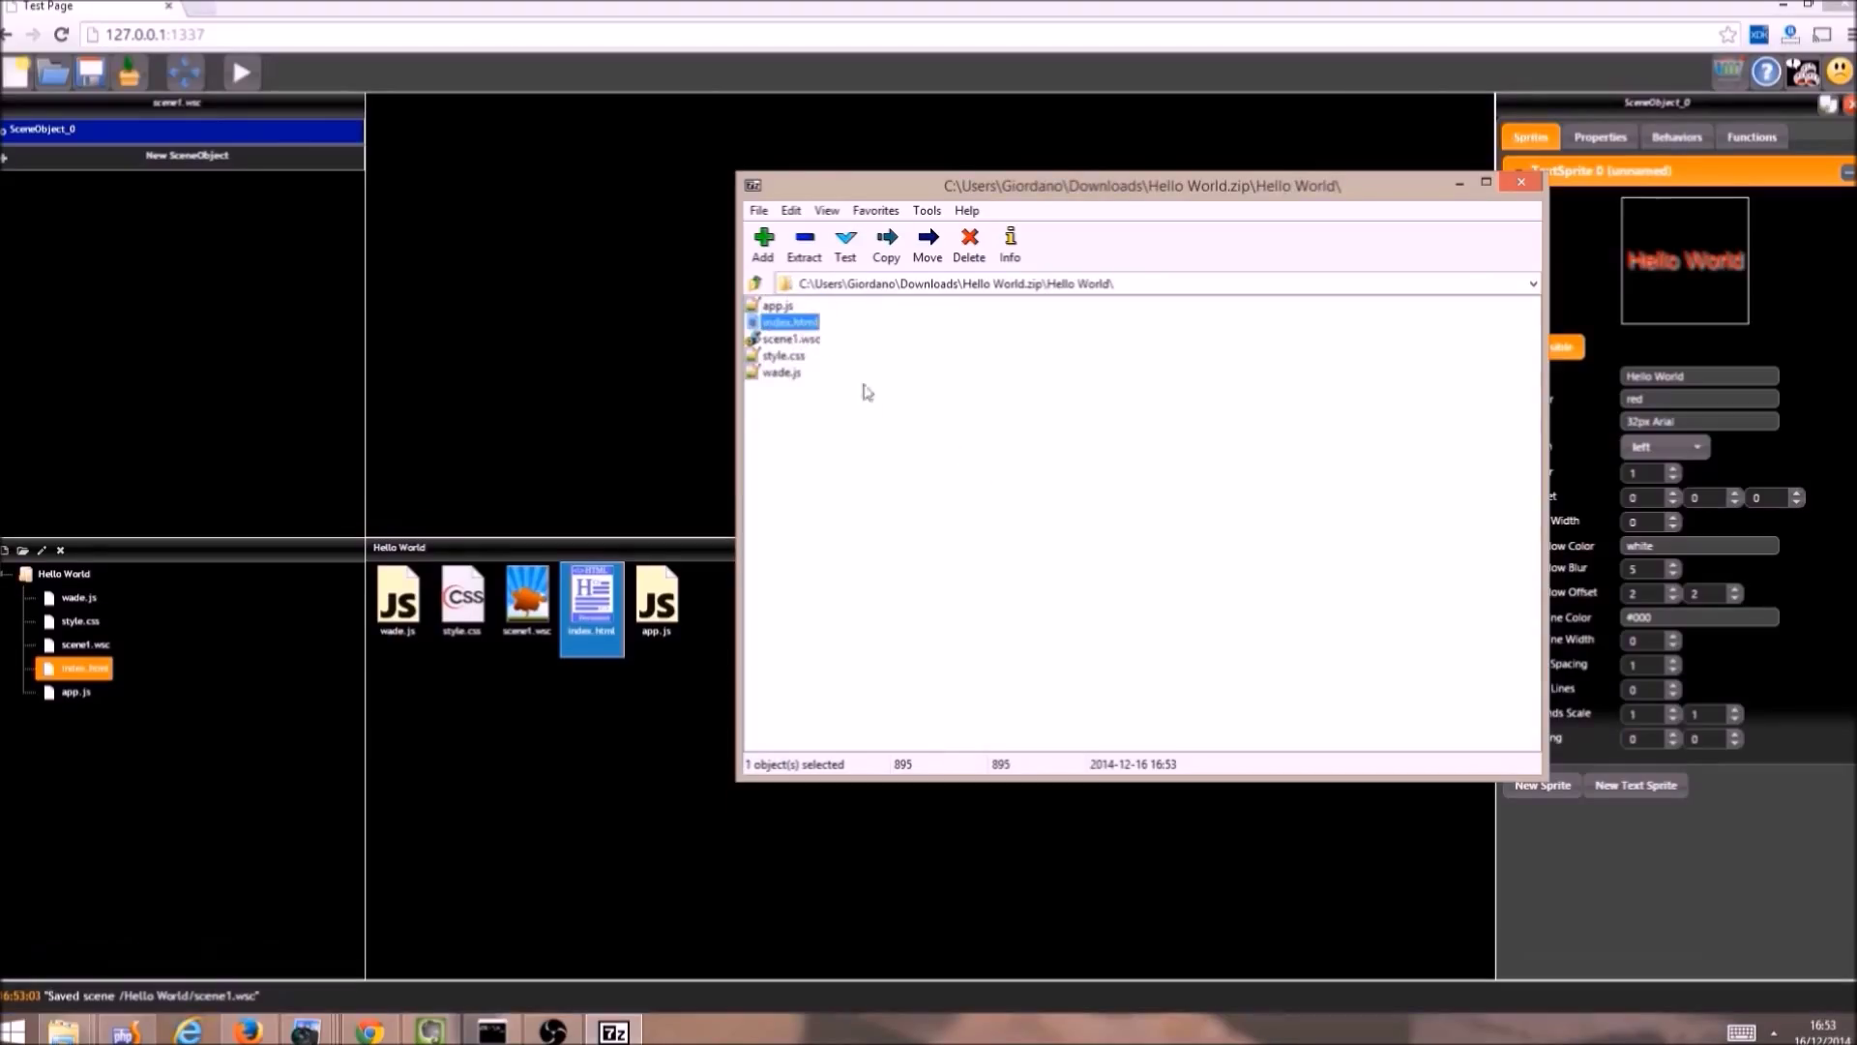
{"action": "left_click", "coordinate": [957, 559]}
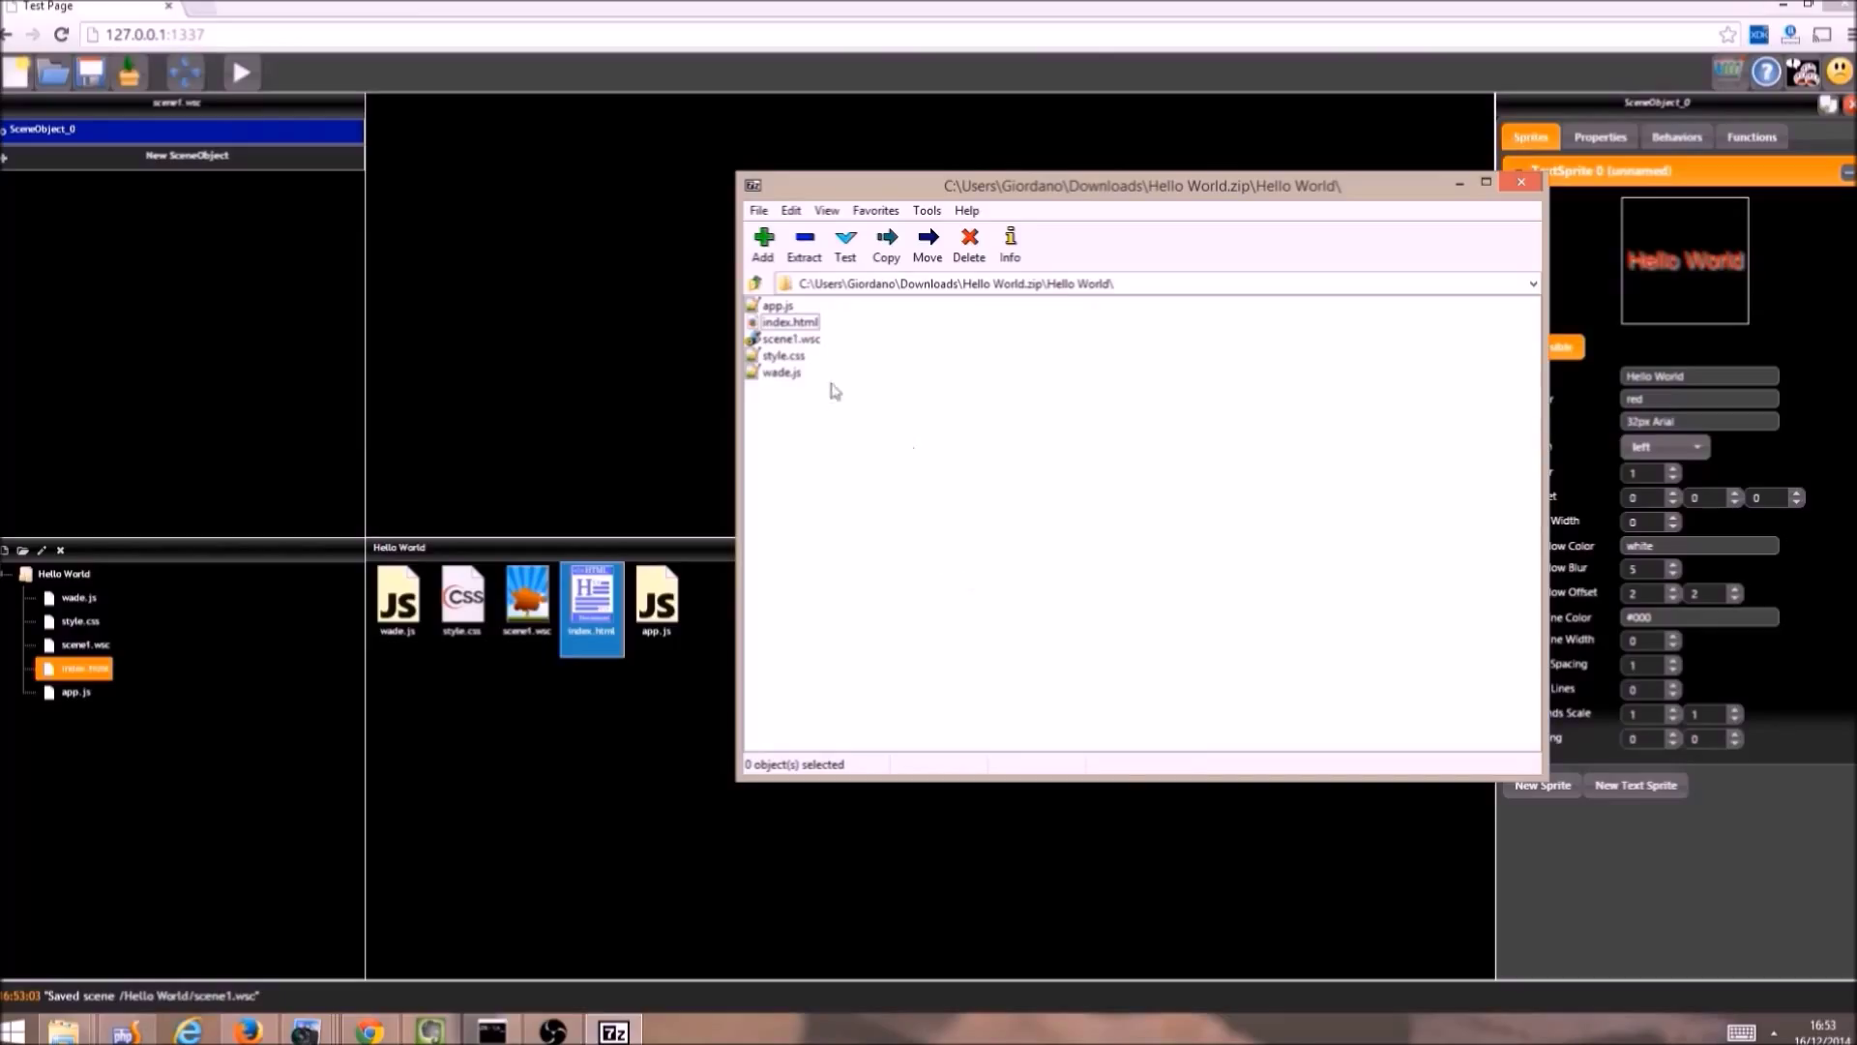
{"action": "left_click", "coordinate": [794, 323]}
{"action": "left_click_drag", "start_coordinate": [837, 435], "coordinate": [747, 300]}
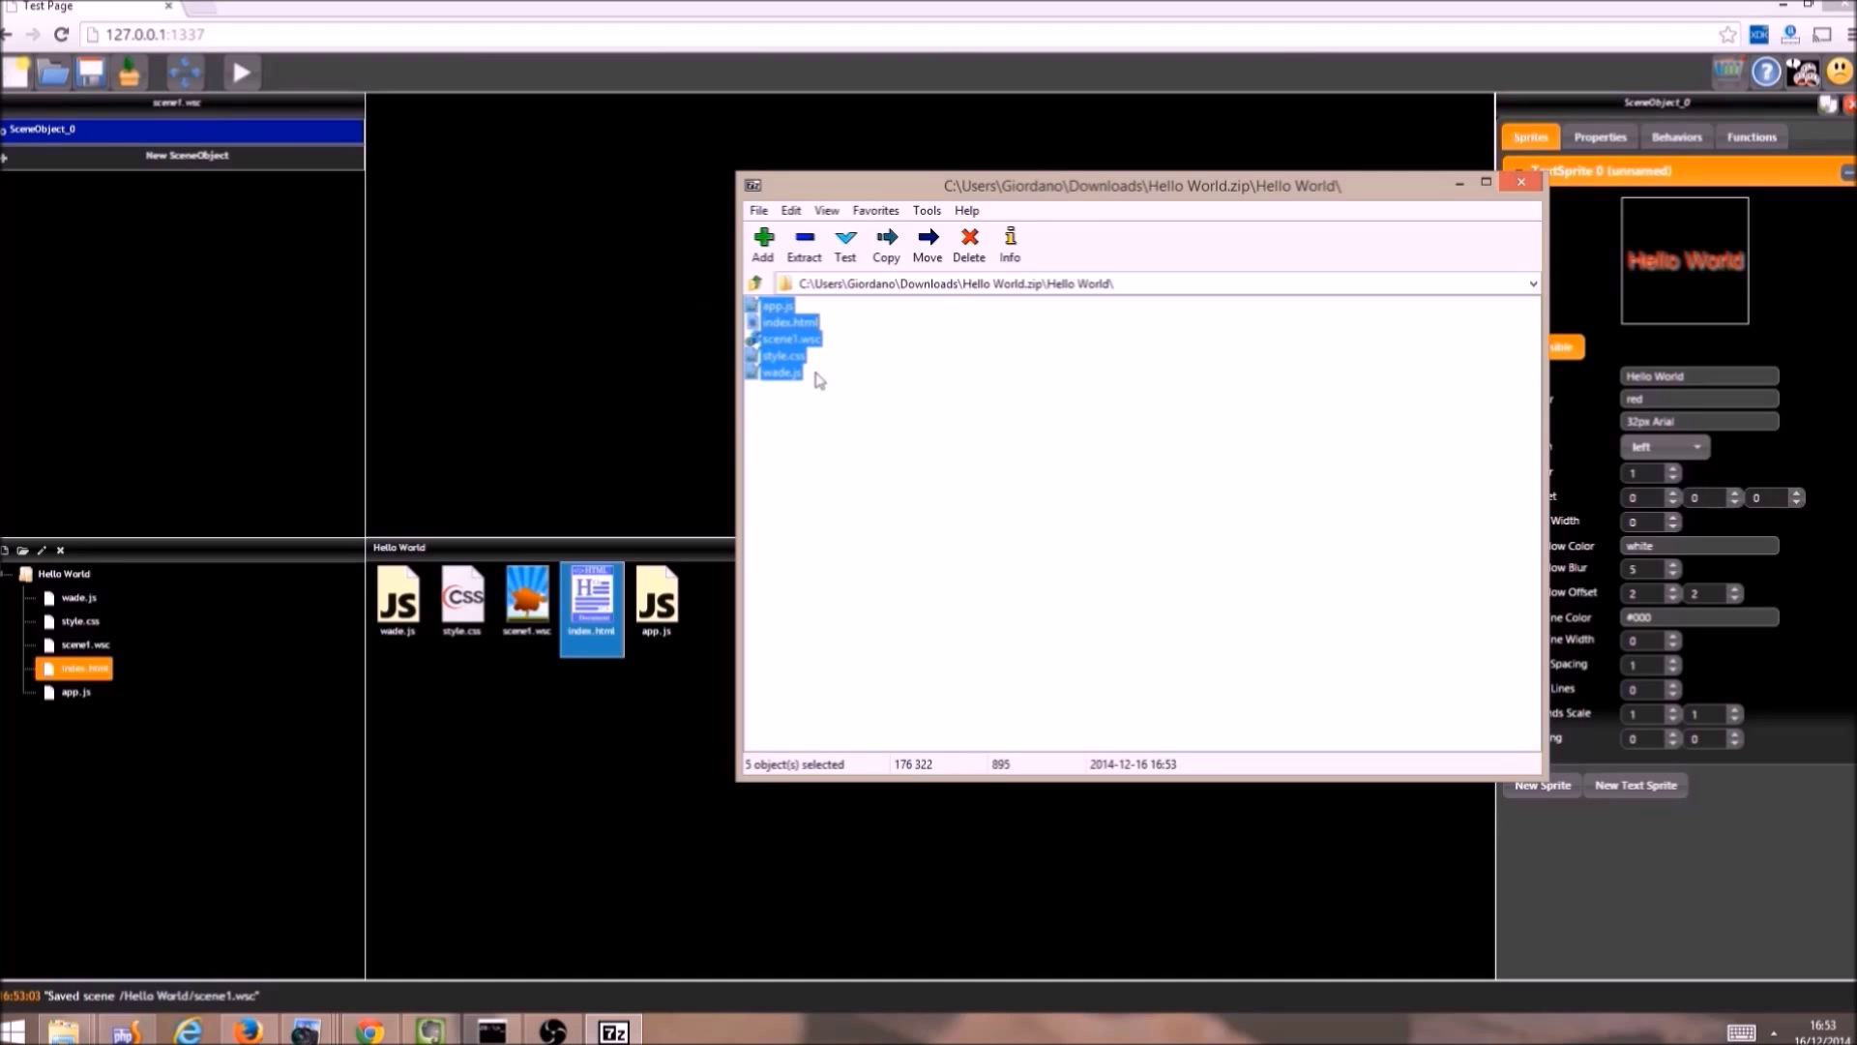